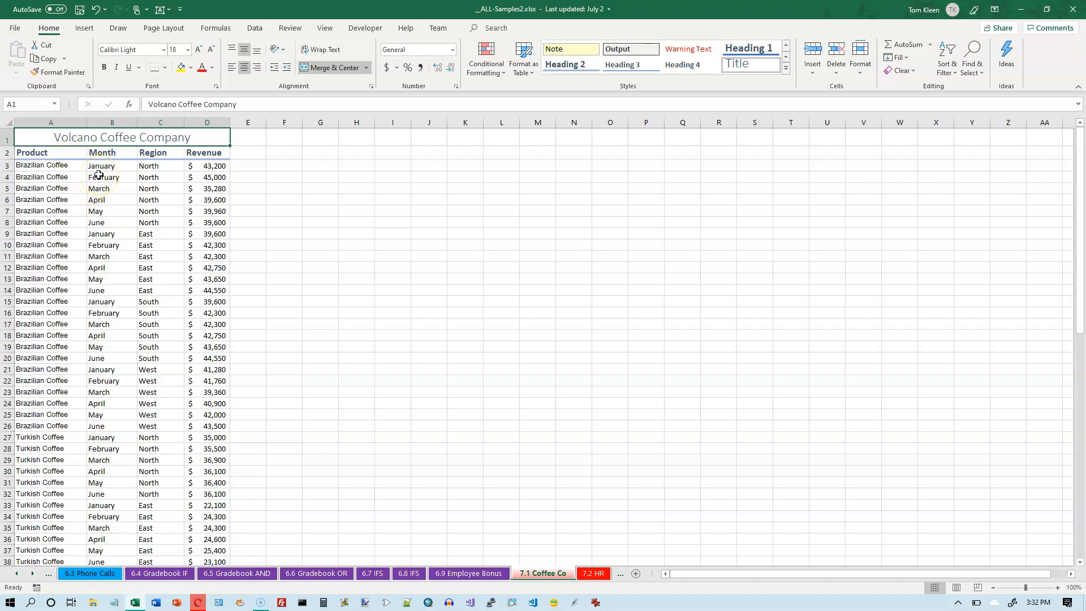
Examine the product rows of the Volcano Coffee Company data from the first record to the last.
drag(55, 165, 52, 421)
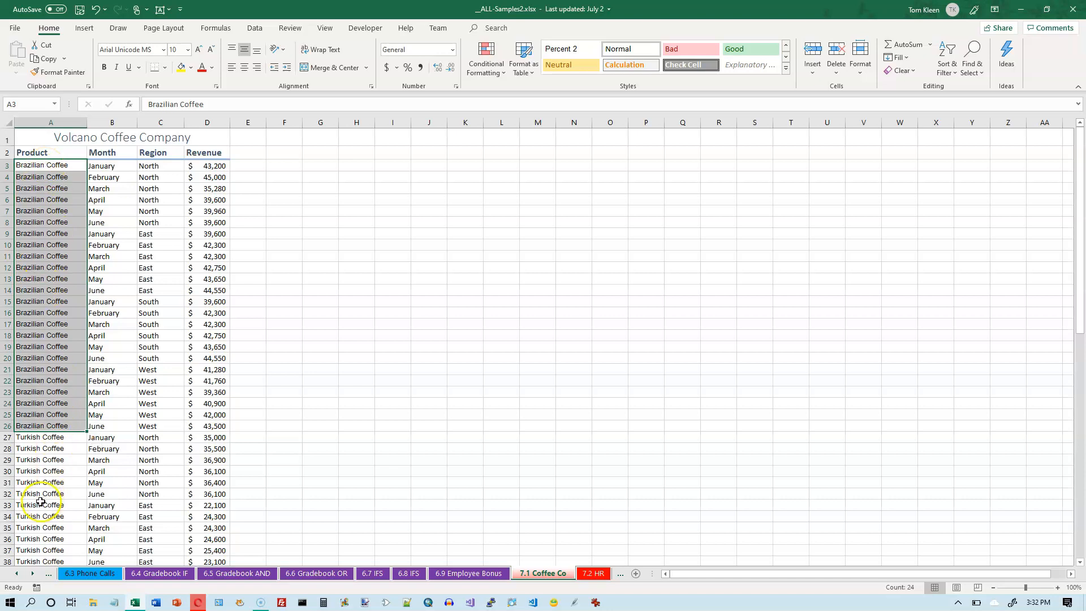
scroll(41, 502, down, 9)
scroll(37, 478, up, 9)
scroll(128, 217, down, 13)
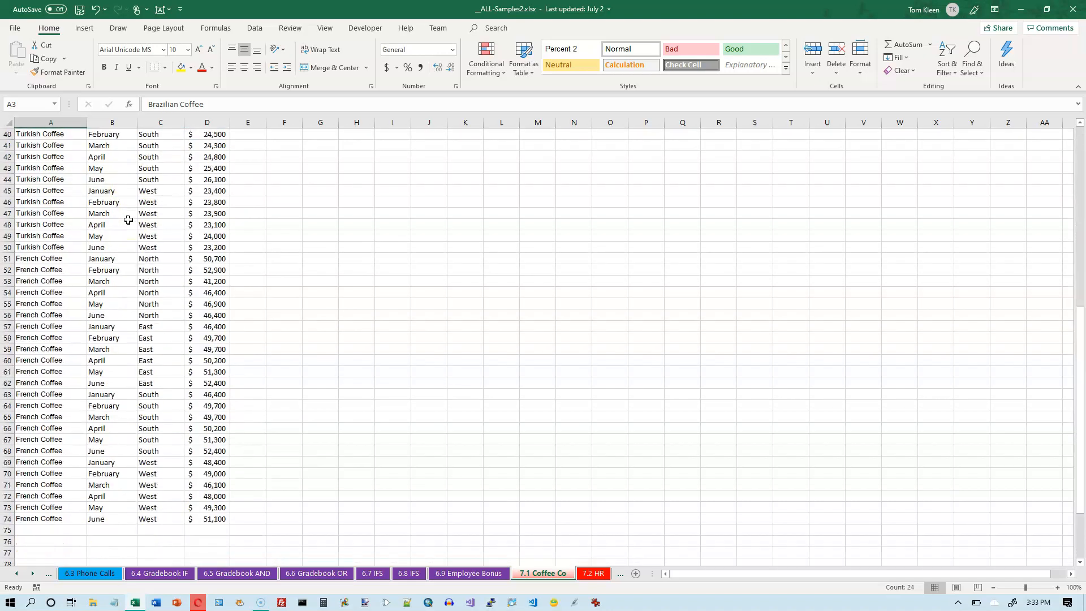
scroll(128, 219, up, 13)
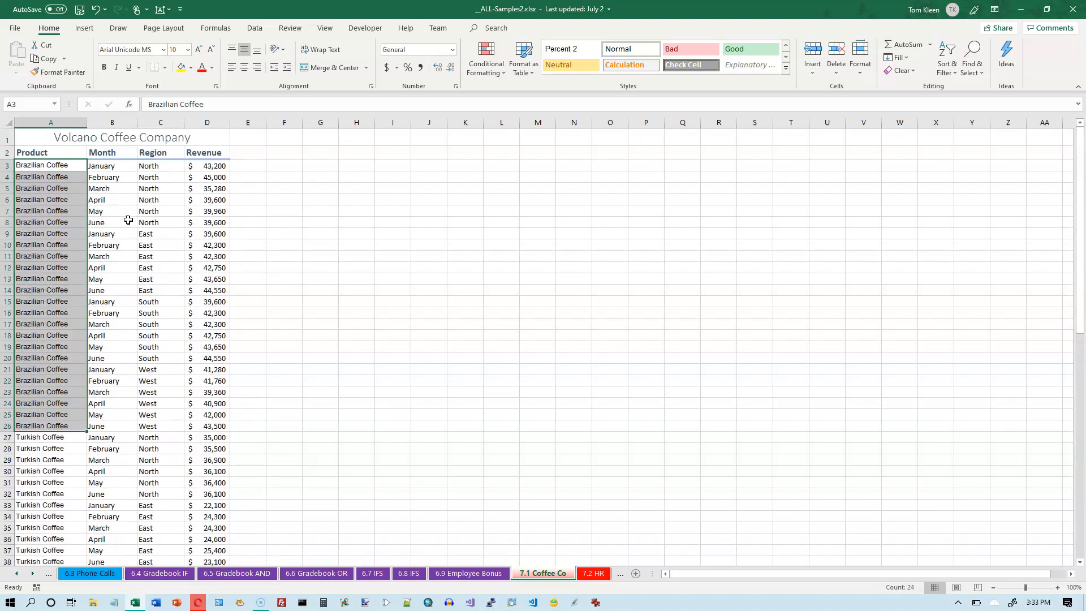
Examine the Product, Month, Region and Revenue entries in the first record of the coffee data.
click(105, 167)
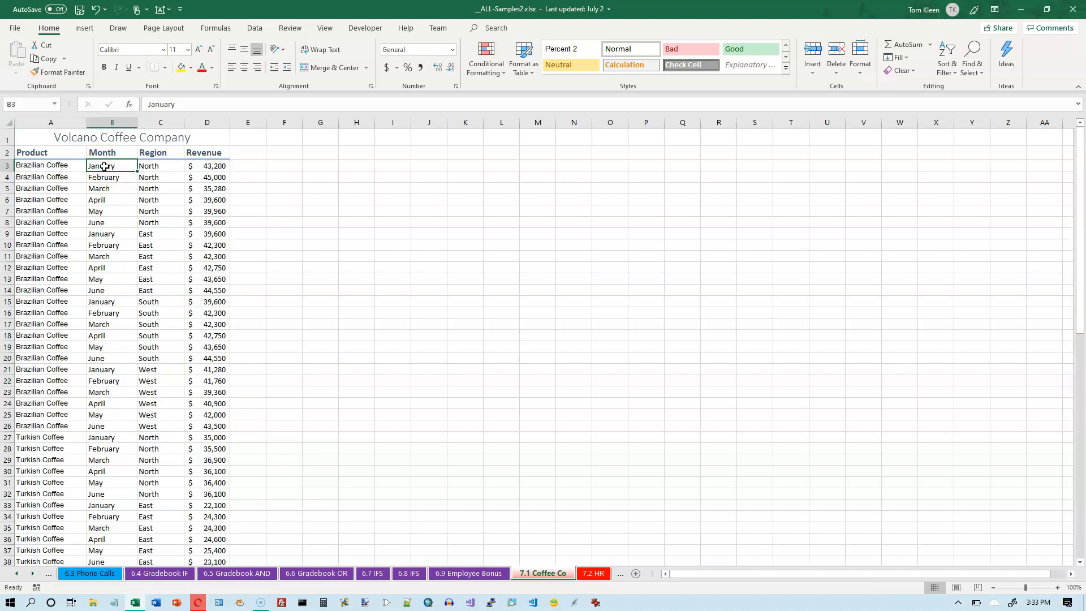
click(165, 168)
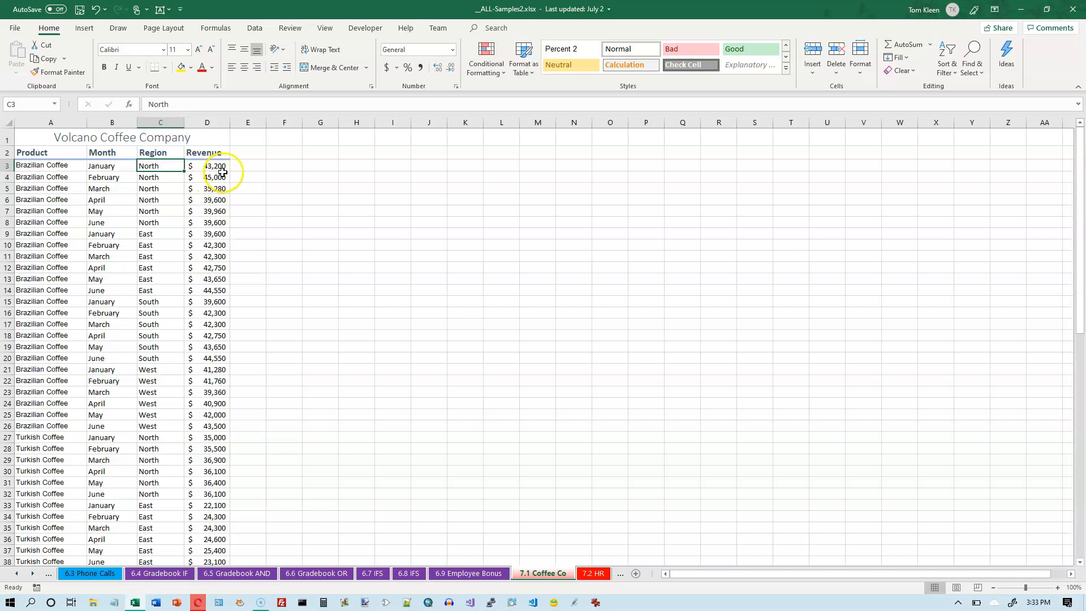
click(206, 169)
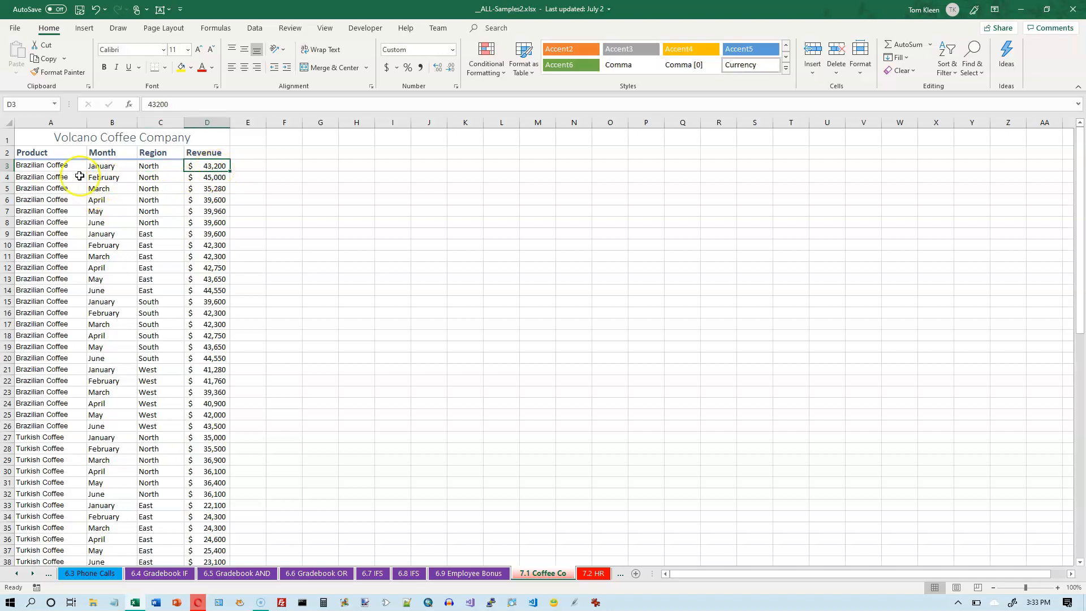
click(43, 165)
click(93, 165)
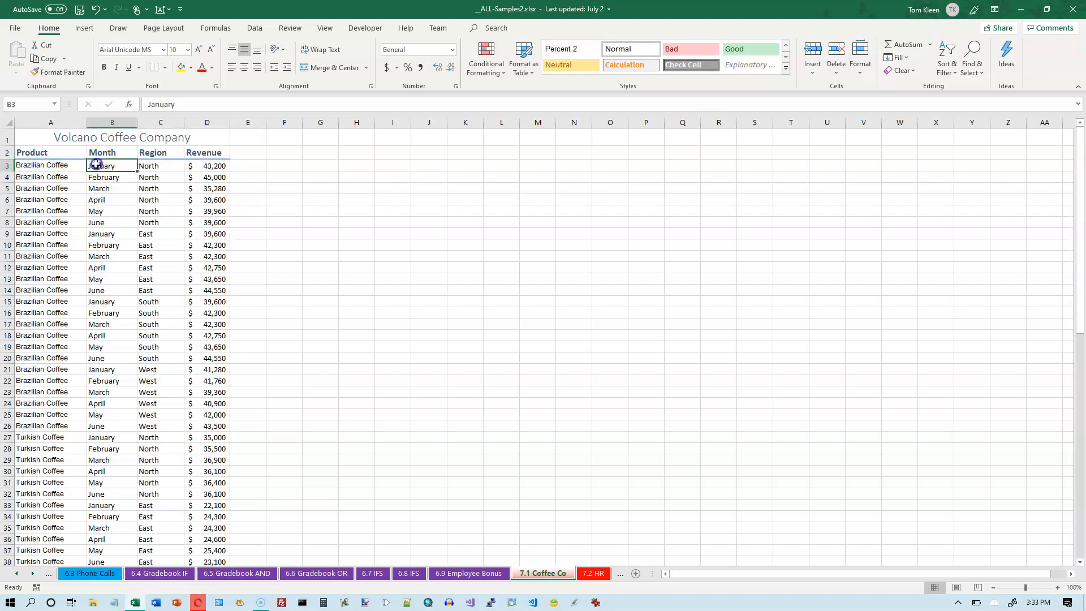
click(157, 164)
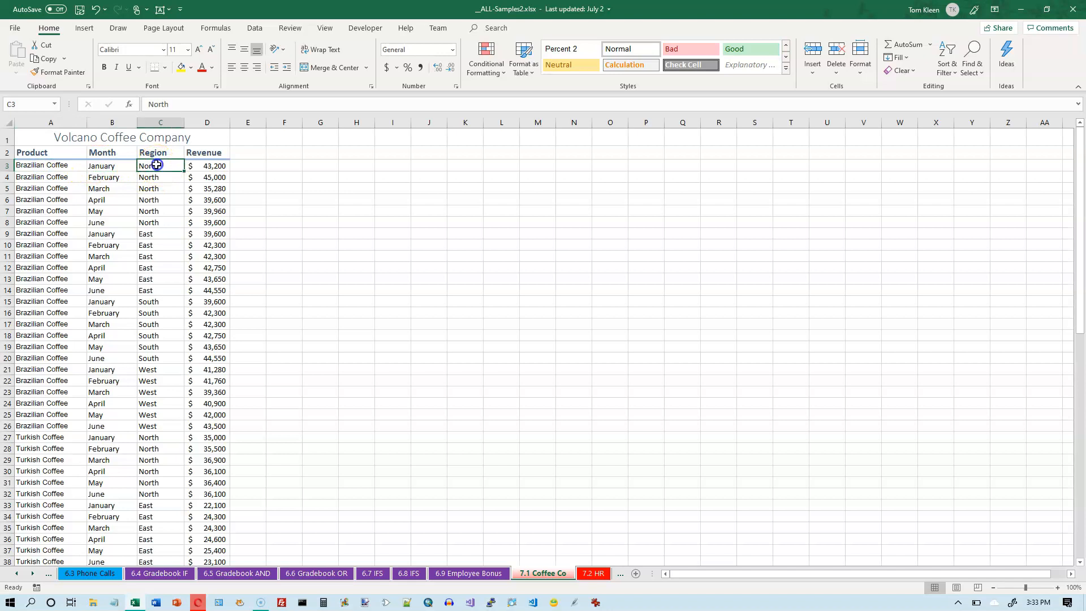
click(42, 164)
click(101, 165)
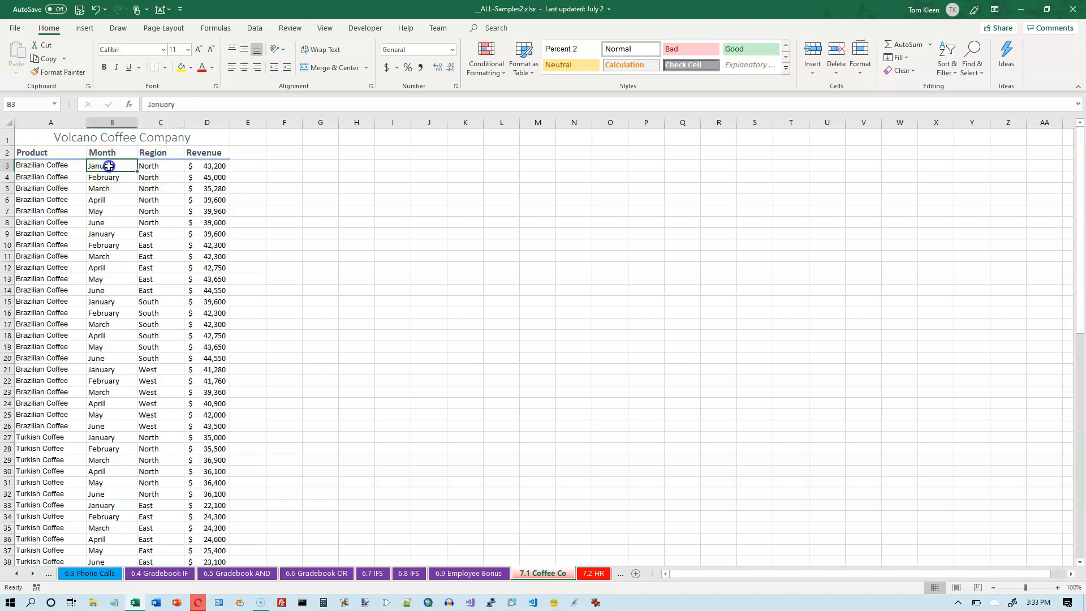
click(151, 167)
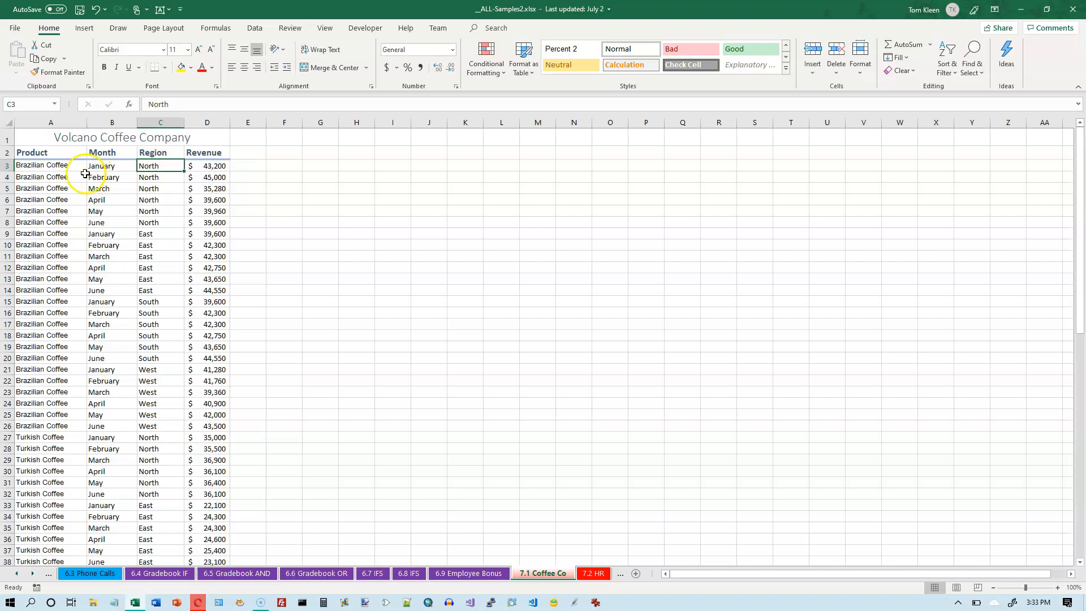
Create a PivotTable on a new worksheet from the coffee data in A2:D74, including the column headings but not the title.
click(49, 167)
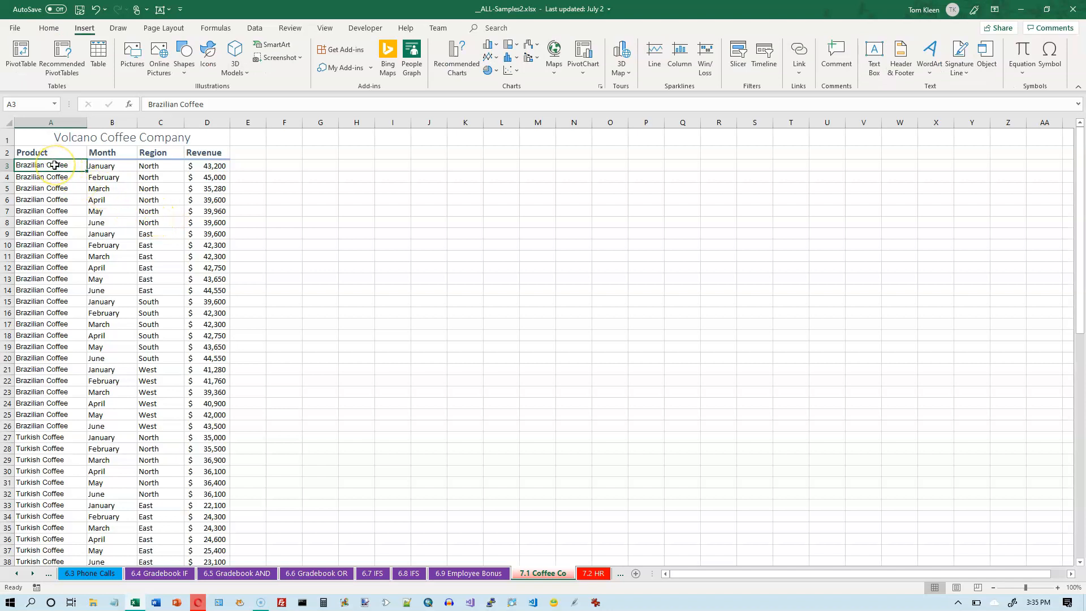
click(53, 138)
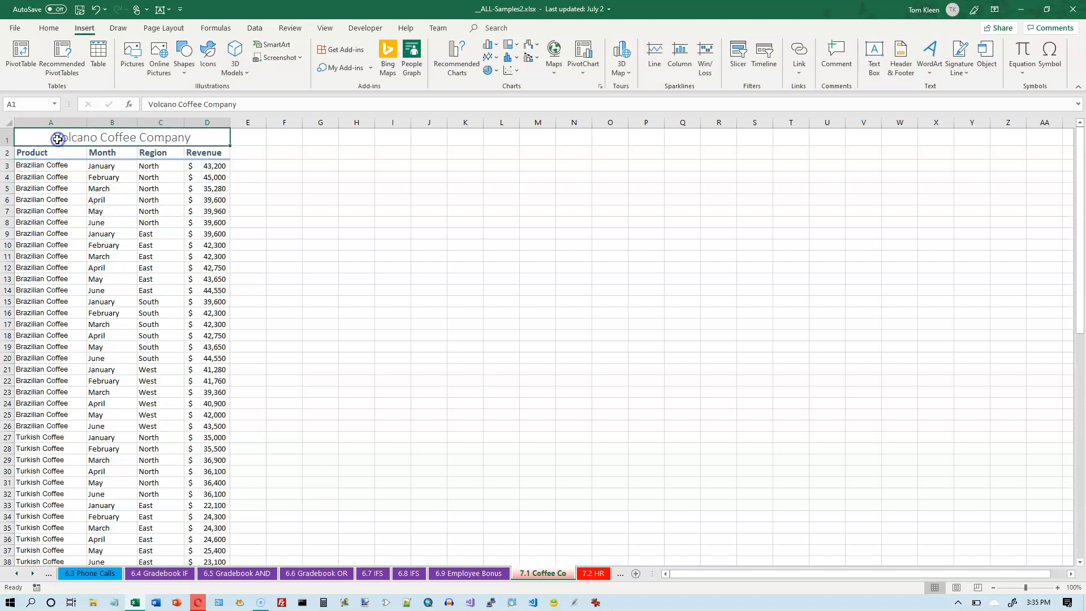
click(49, 152)
click(47, 168)
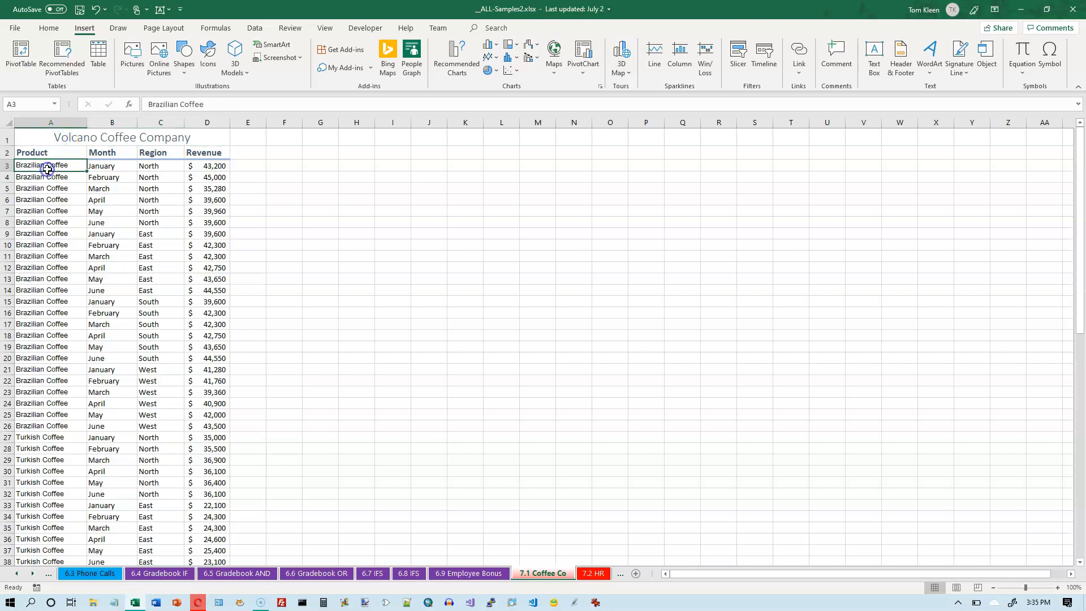
click(102, 189)
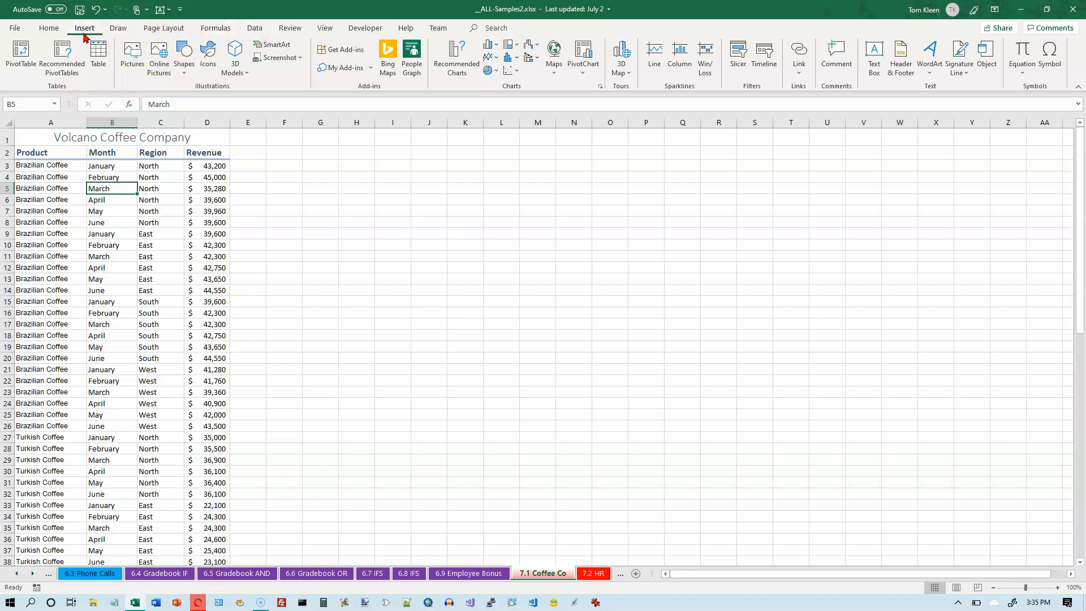
click(21, 54)
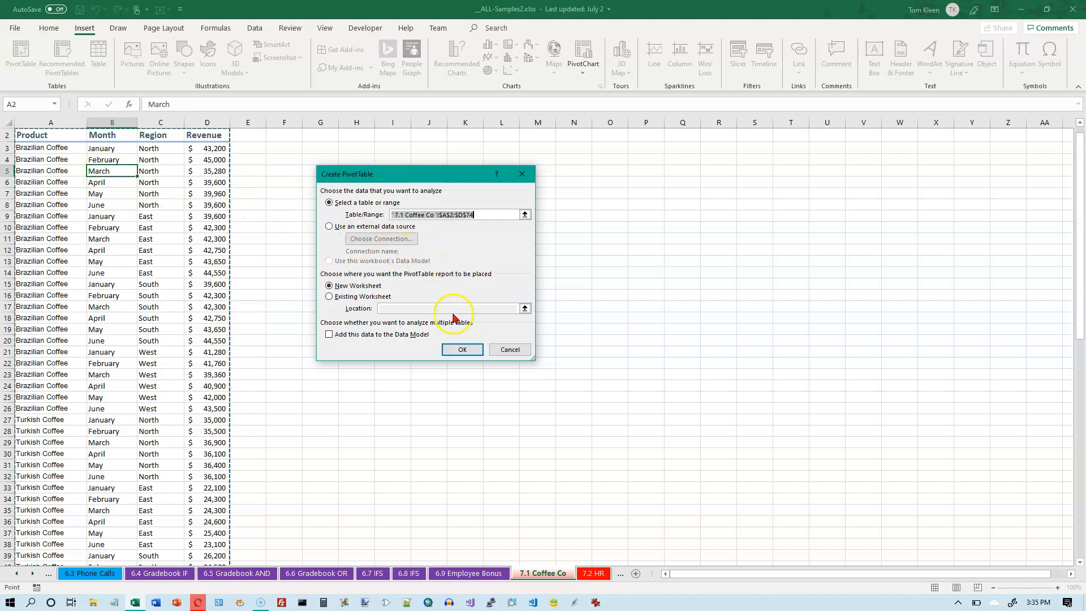
click(467, 352)
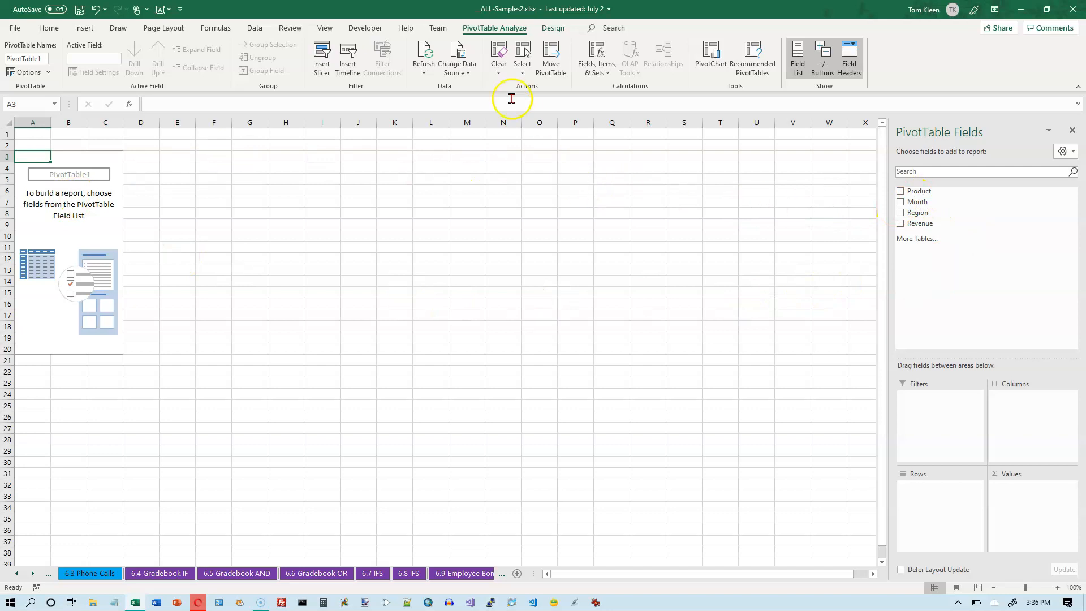
Examine the PivotTable's analysis and design options, and compare selecting a cell outside the empty report with one inside it.
click(493, 31)
click(554, 29)
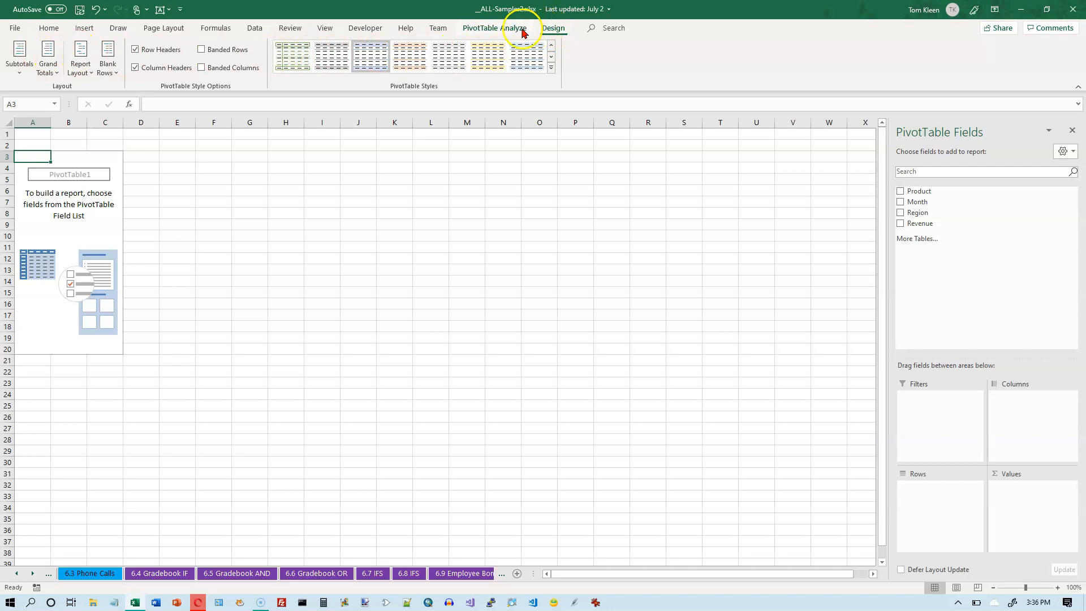
click(493, 28)
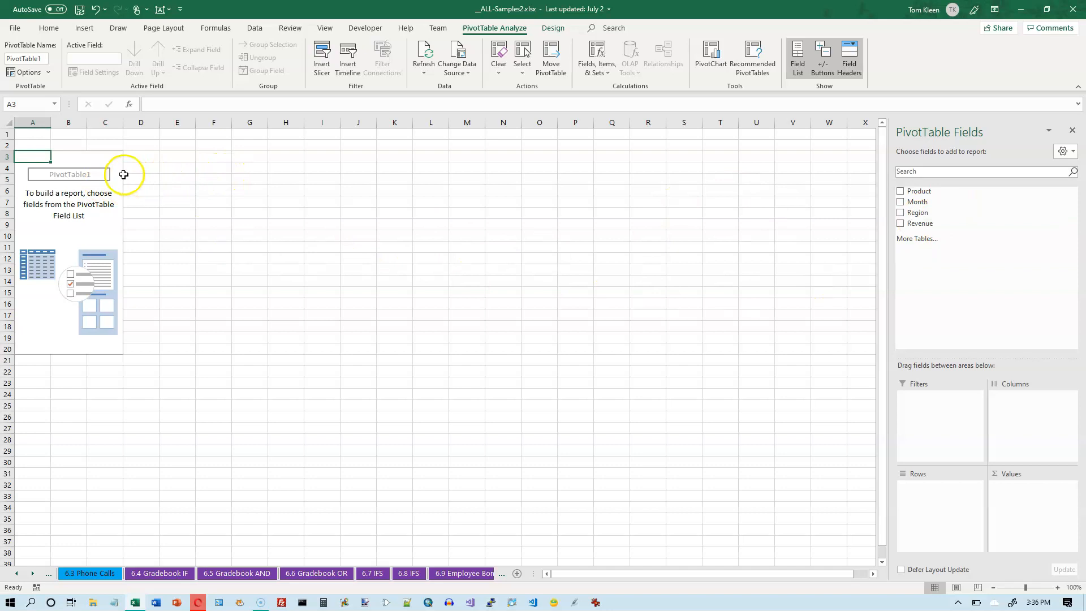
click(38, 157)
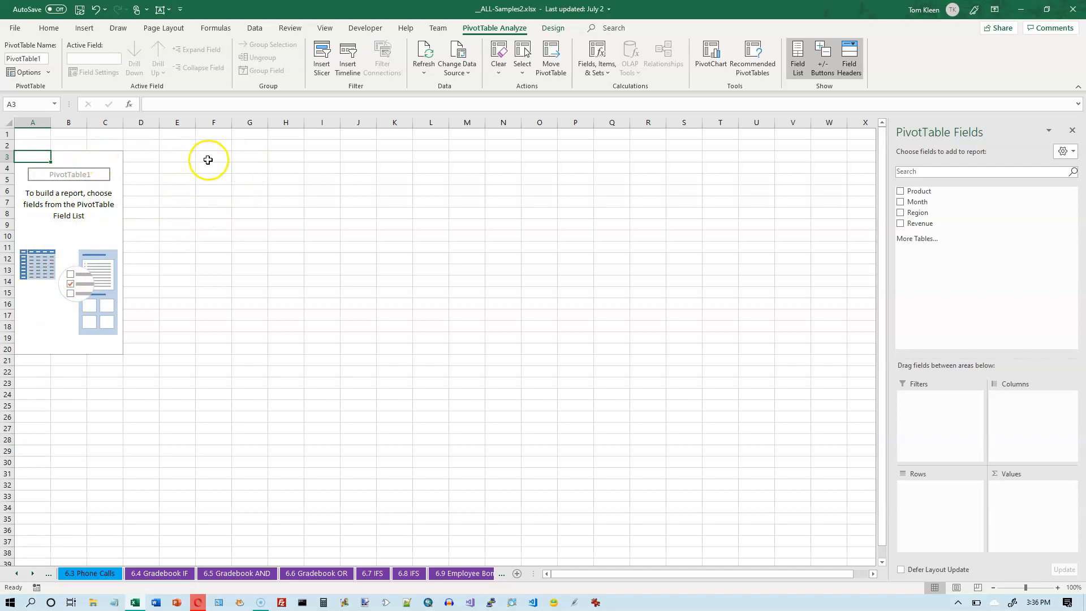
click(249, 155)
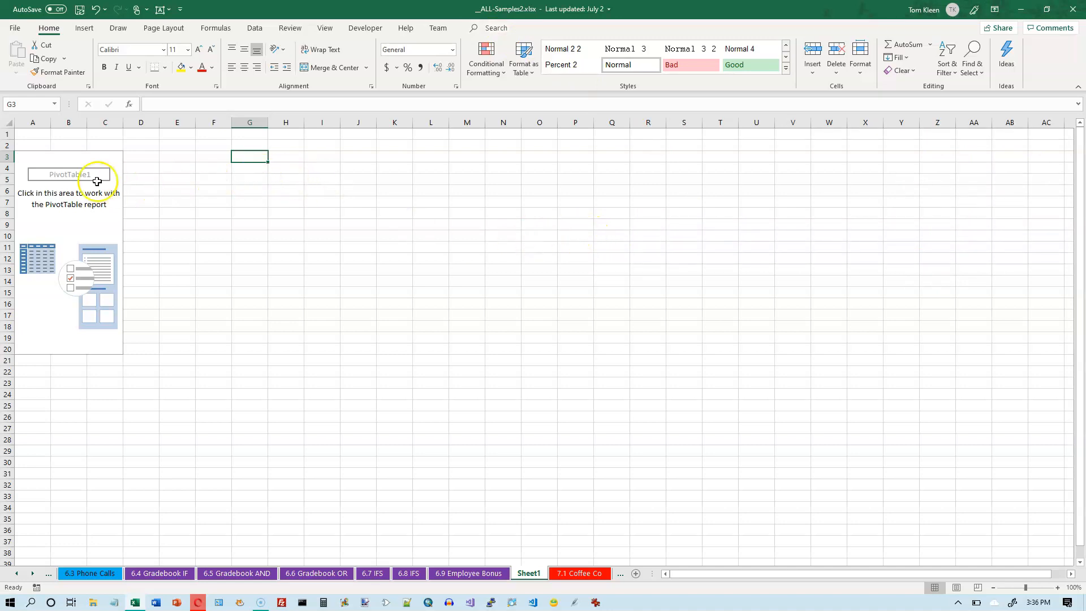
click(33, 157)
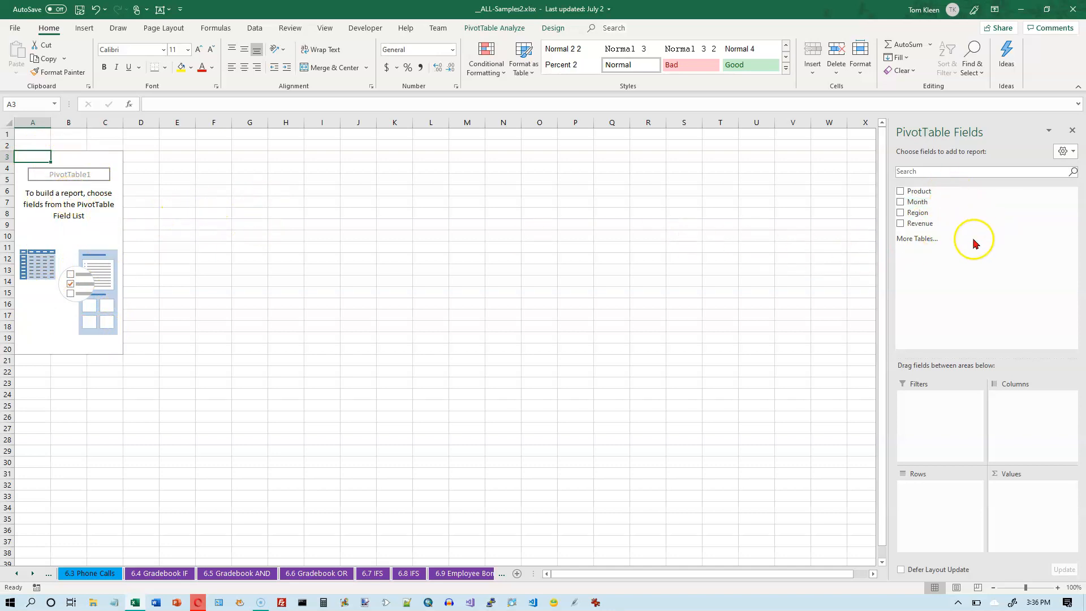
Add Product as rows and Revenue as summed values to the PivotTable.
click(901, 191)
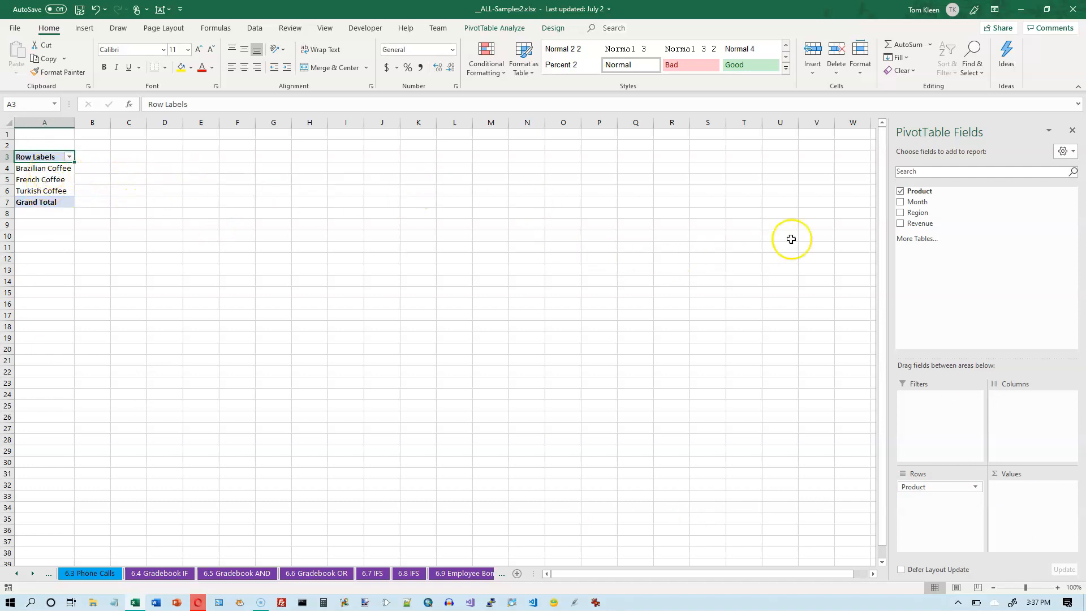
click(901, 224)
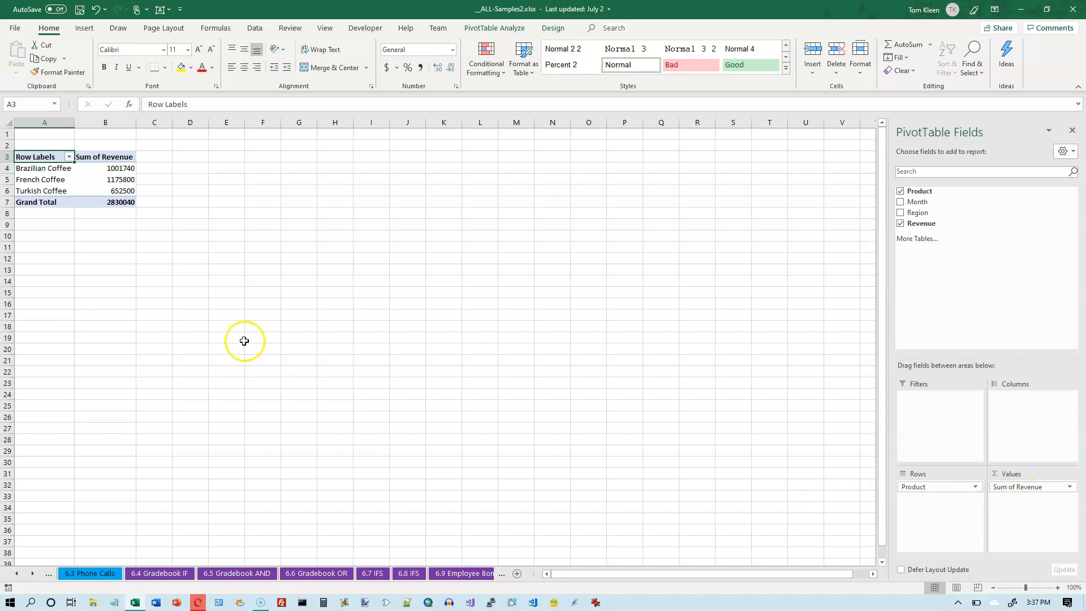
click(110, 166)
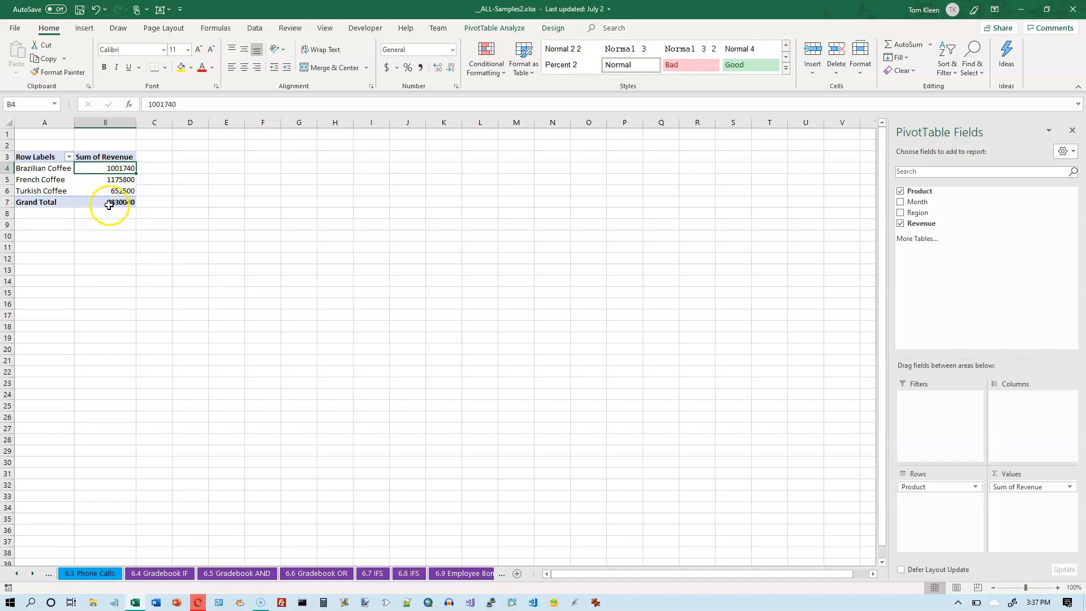
mouse_move(108, 201)
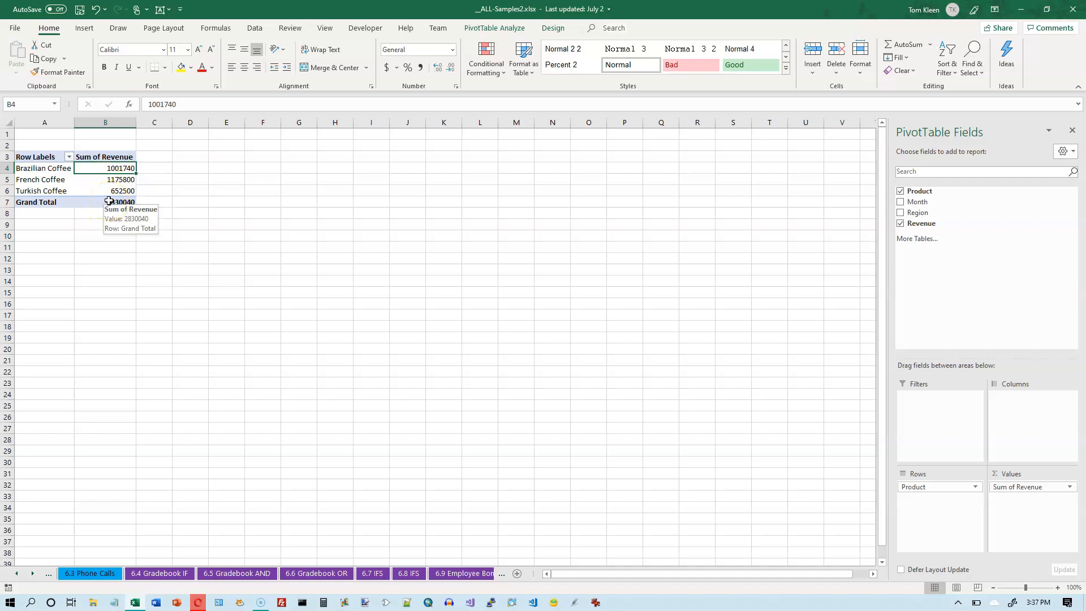
Format the Sum of Revenue column in accounting style with no decimal places.
click(116, 125)
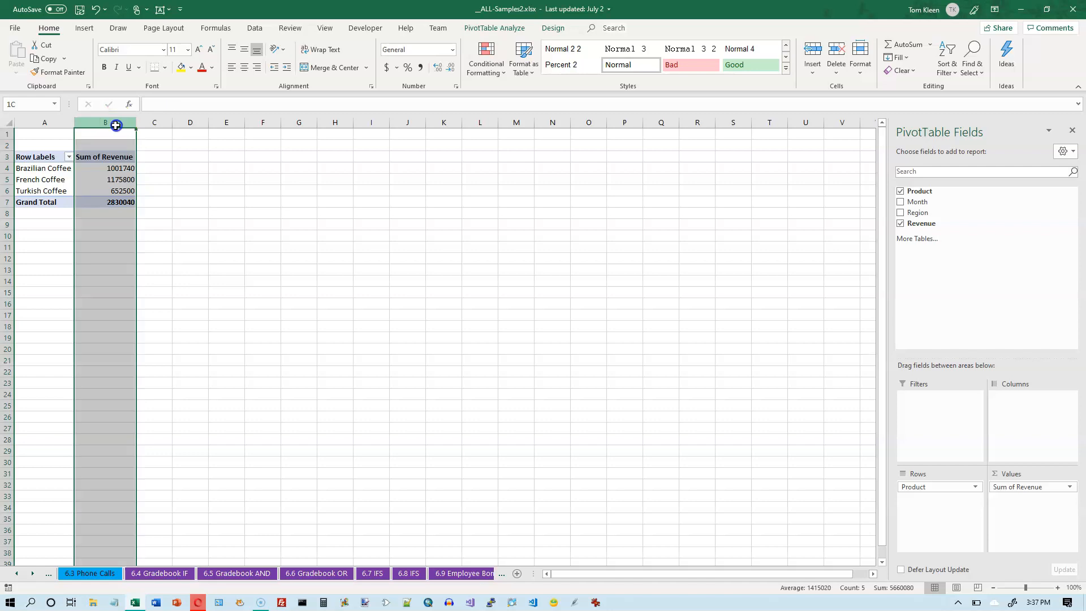
click(385, 68)
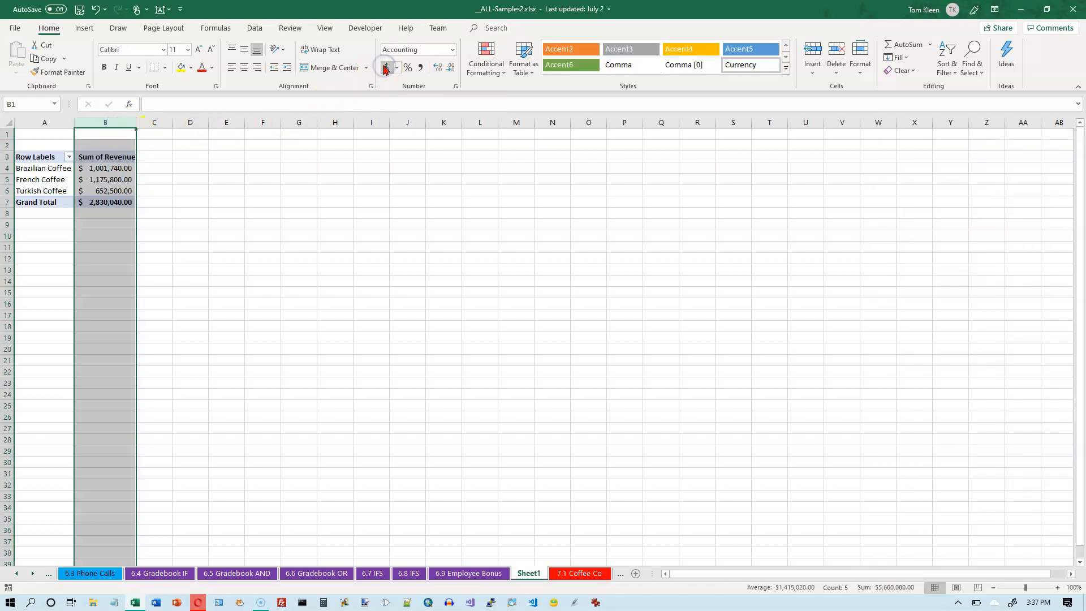
click(451, 69)
click(451, 68)
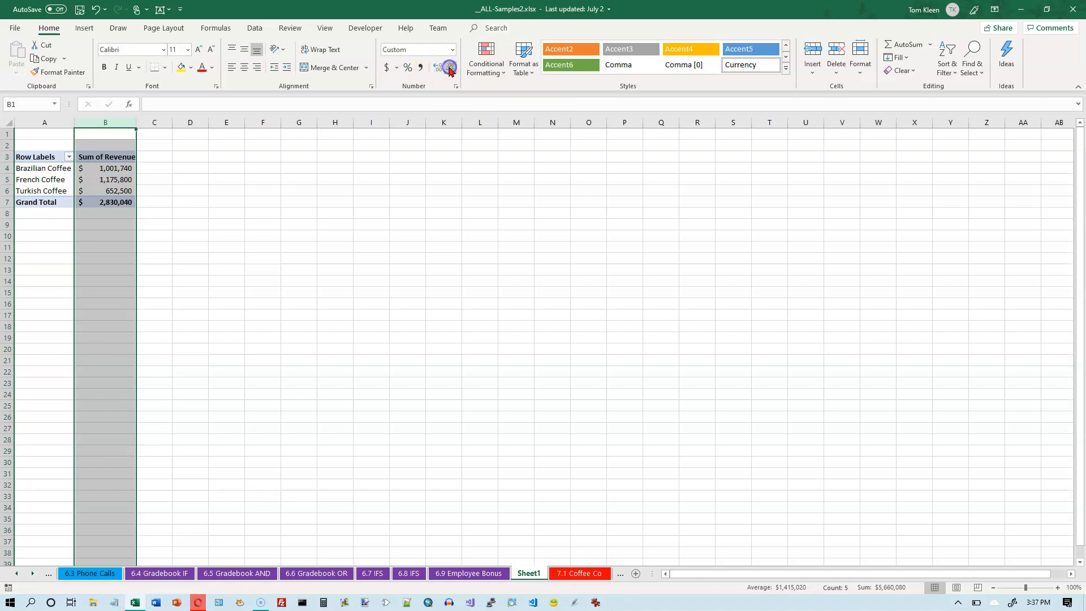
Examine the revenue total of each coffee product and the grand total.
click(133, 165)
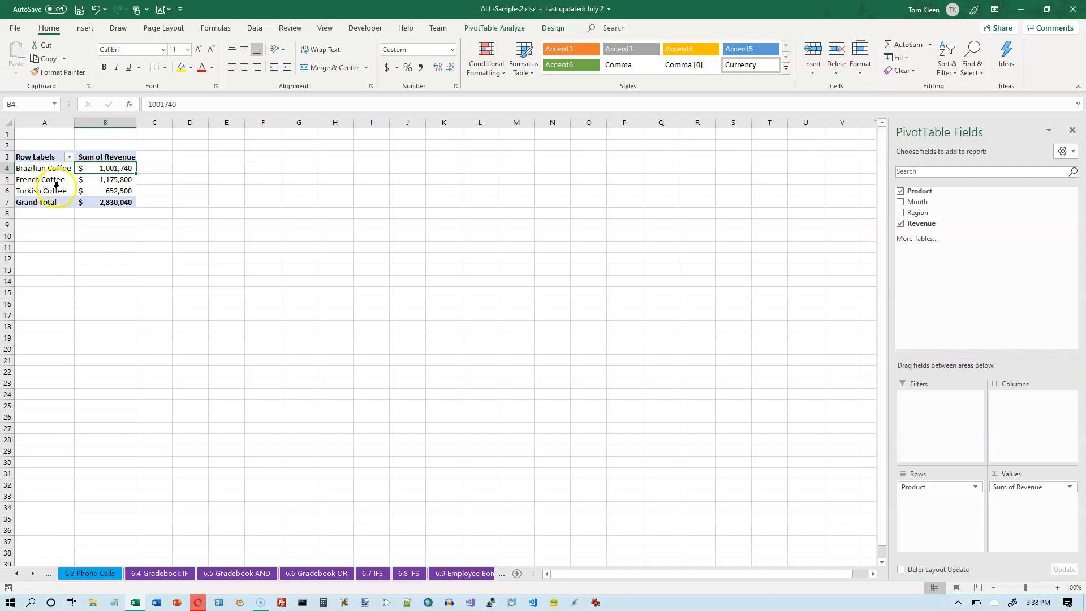
click(112, 181)
click(104, 192)
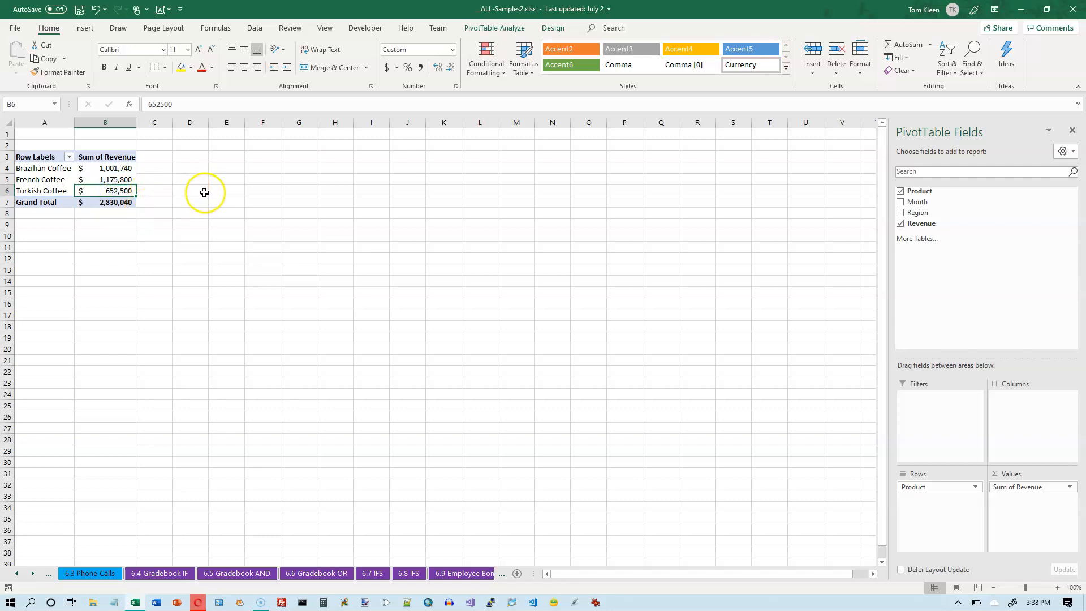
click(98, 205)
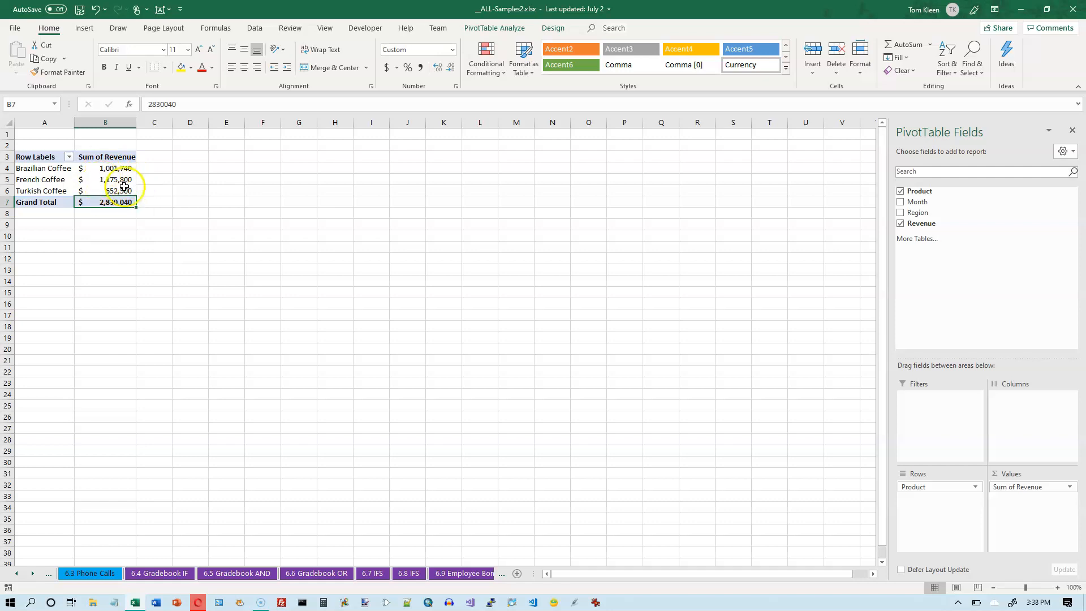
mouse_move(125, 201)
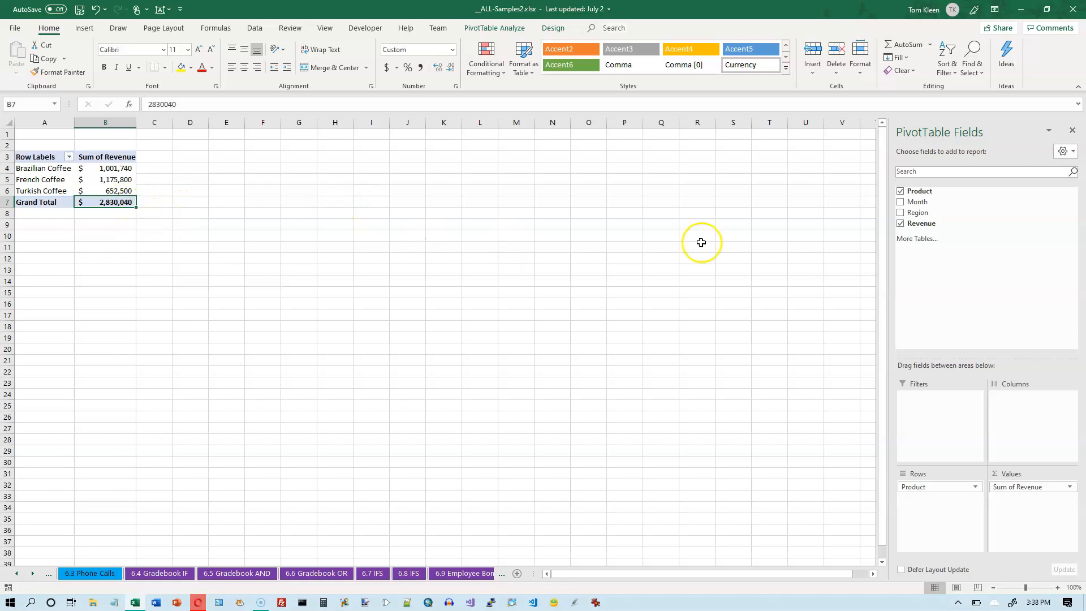
Remove Revenue and Product from the PivotTable and rebuild it with Month as rows and summed Revenue as values.
click(900, 224)
click(900, 192)
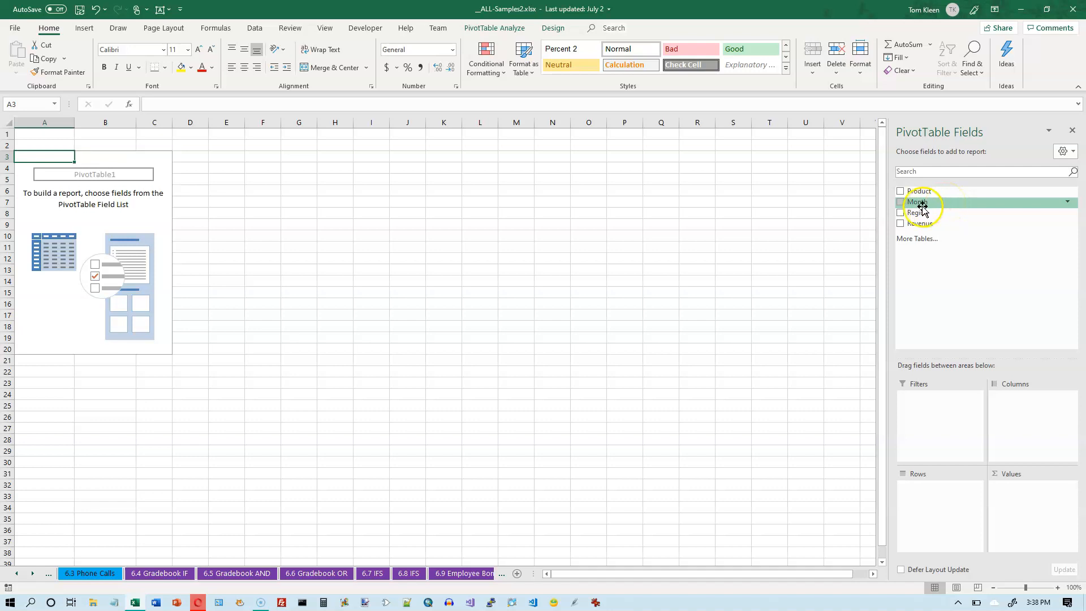
click(900, 203)
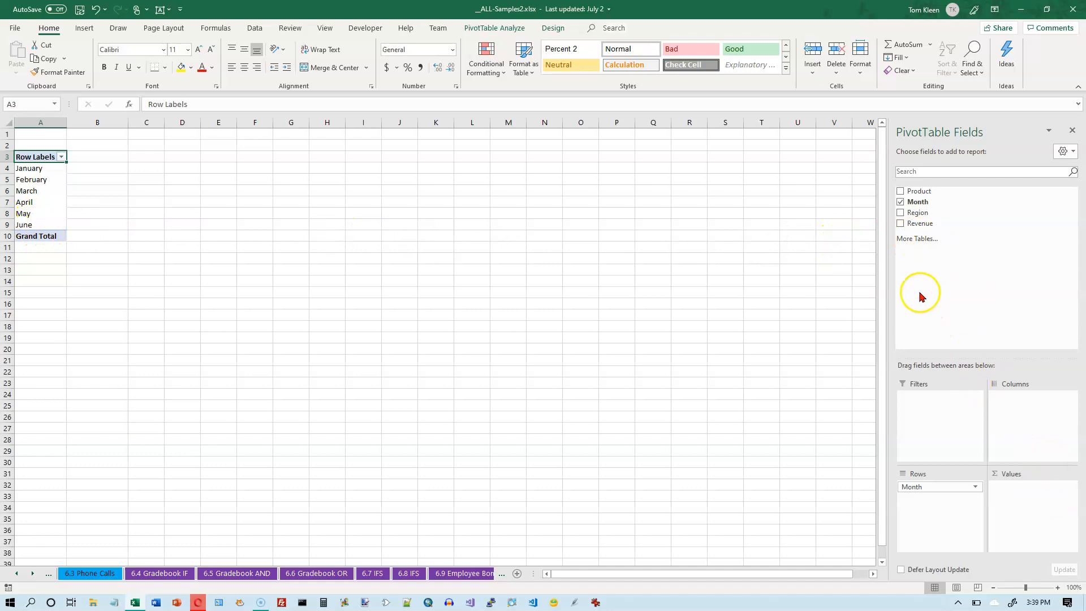
click(900, 224)
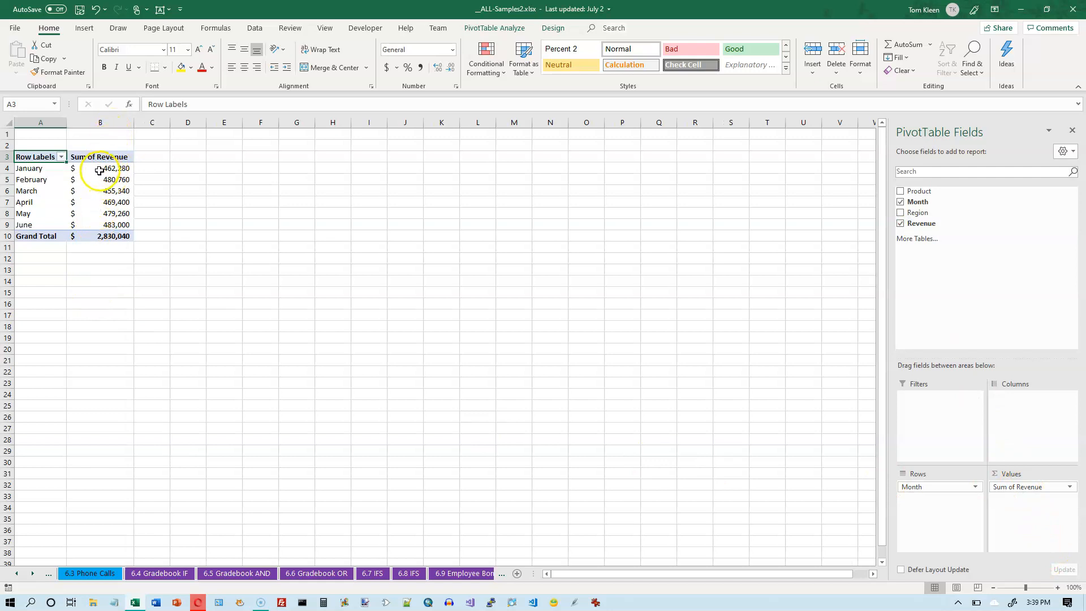
Replace Month with Region as the PivotTable's row field, with summed Revenue as values.
mouse_move(99, 169)
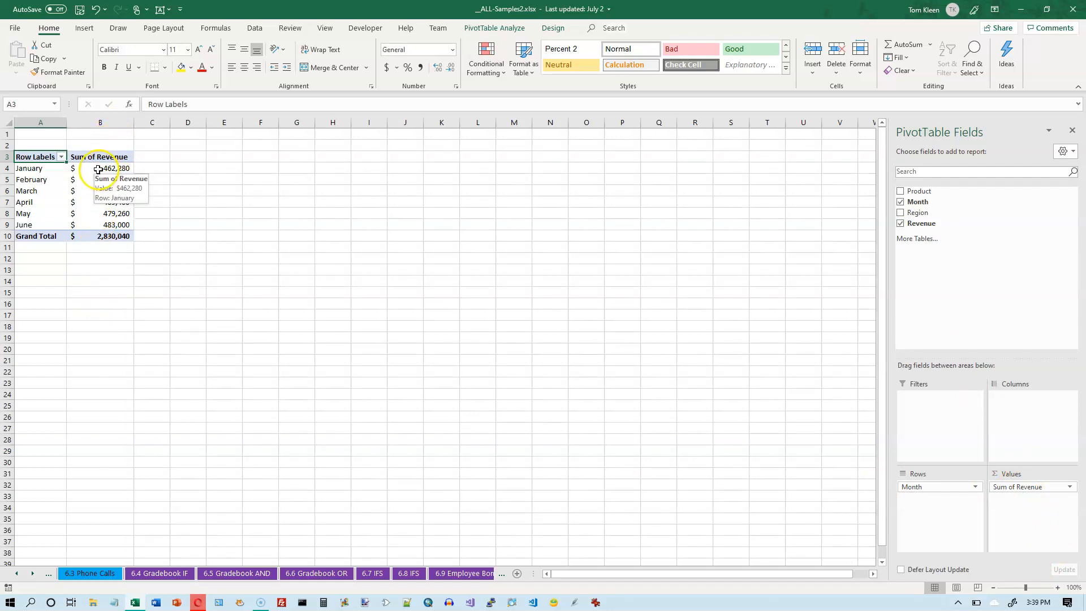
click(106, 236)
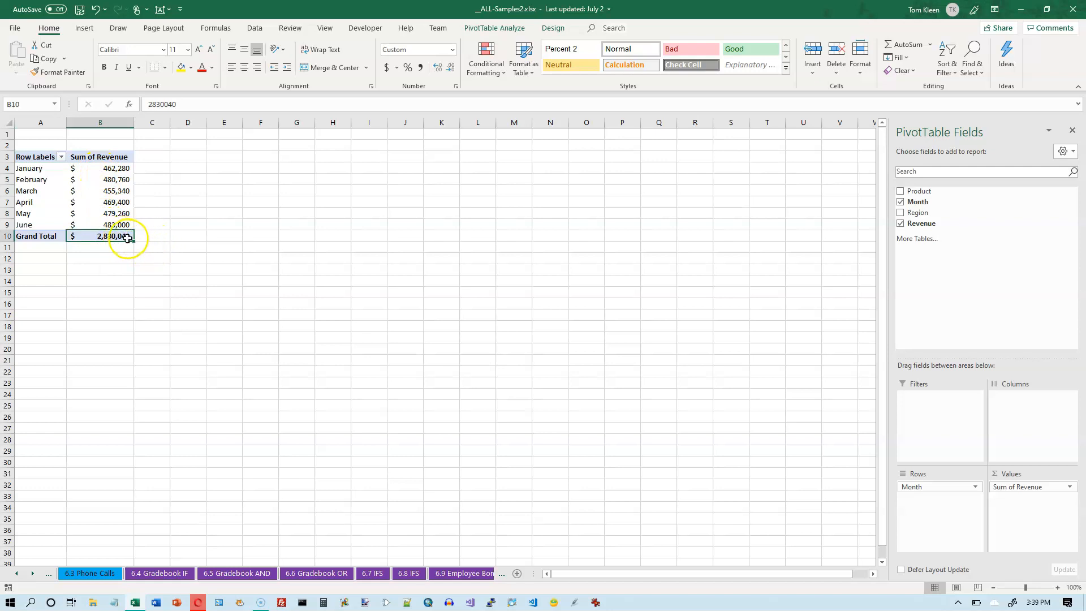
mouse_move(123, 235)
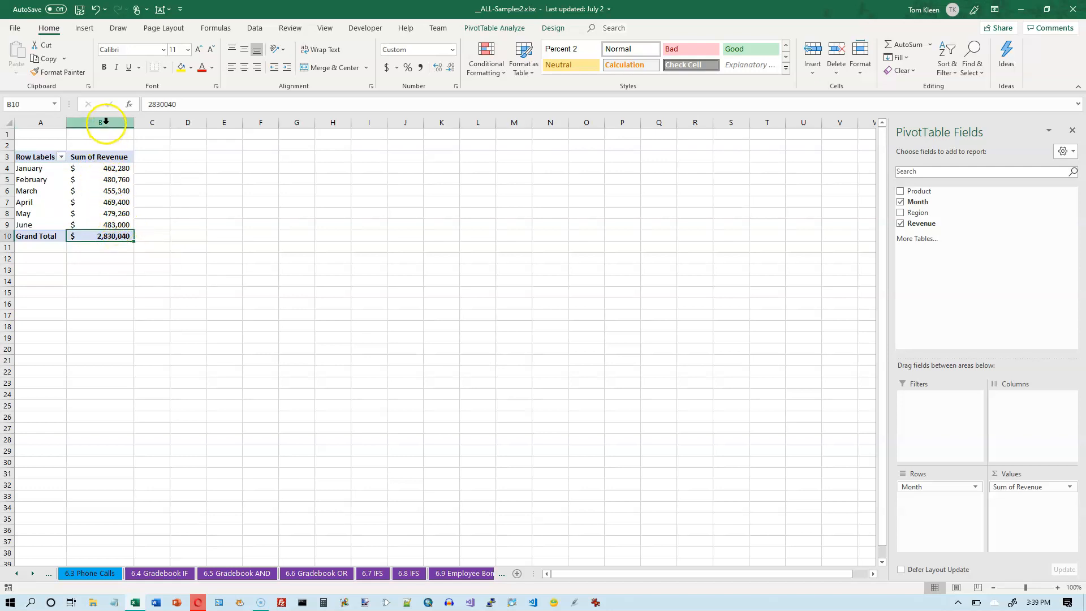
mouse_move(98, 193)
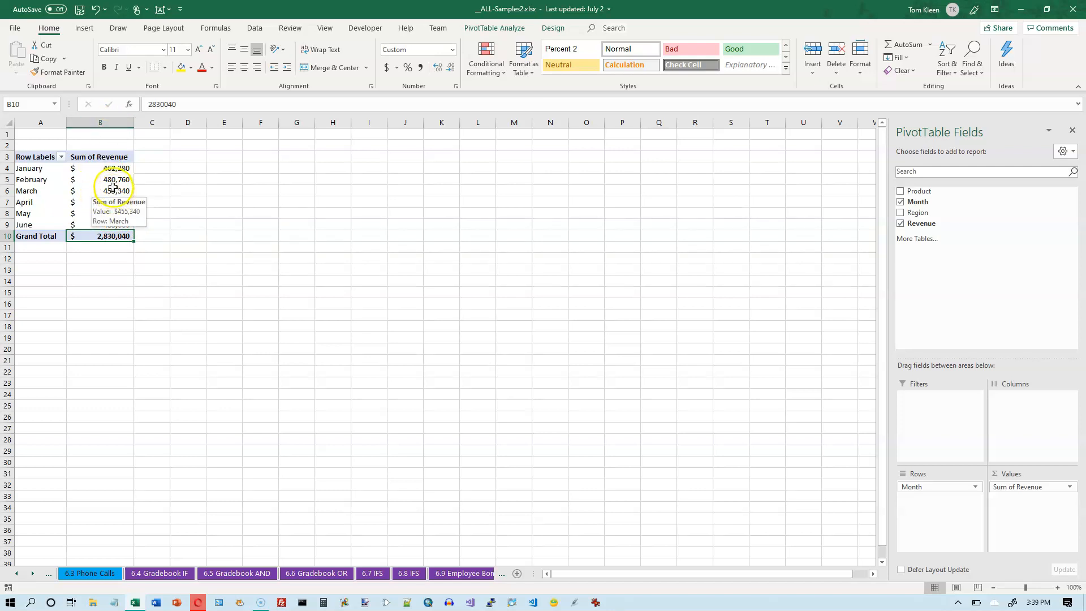
click(900, 202)
click(900, 224)
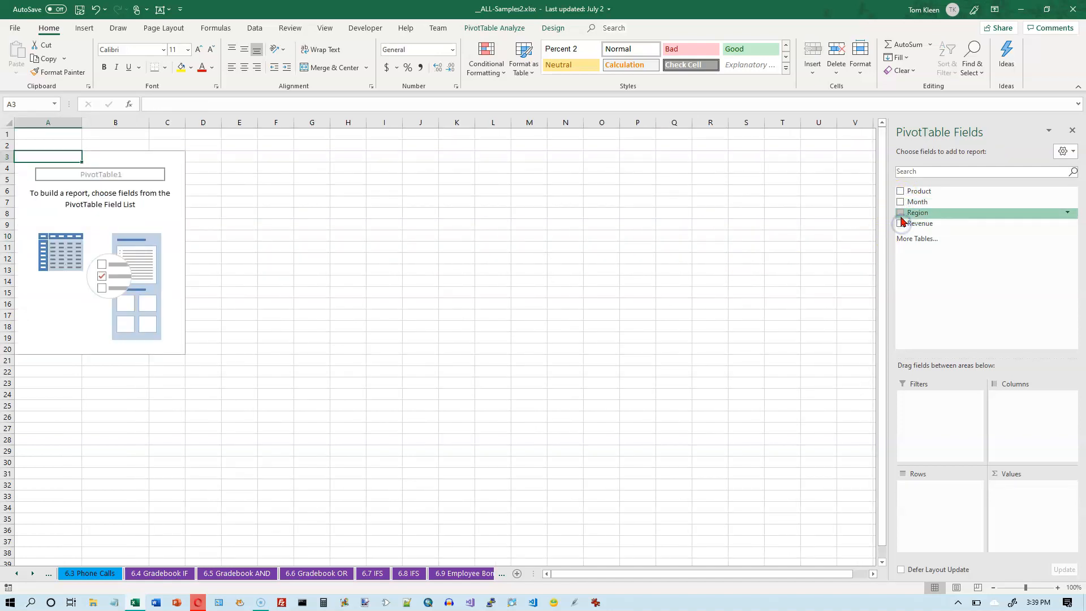
click(900, 213)
click(900, 224)
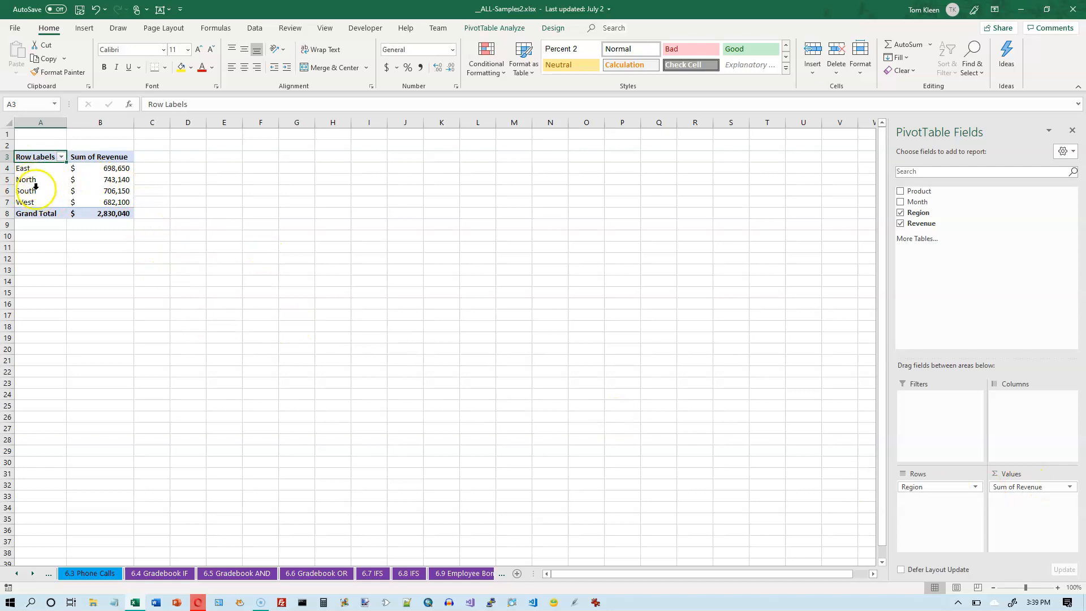
mouse_move(114, 167)
Clear Region and Revenue from the PivotTable and rebuild it with Month nested under Product as rows and summed Revenue as values.
click(901, 212)
click(900, 224)
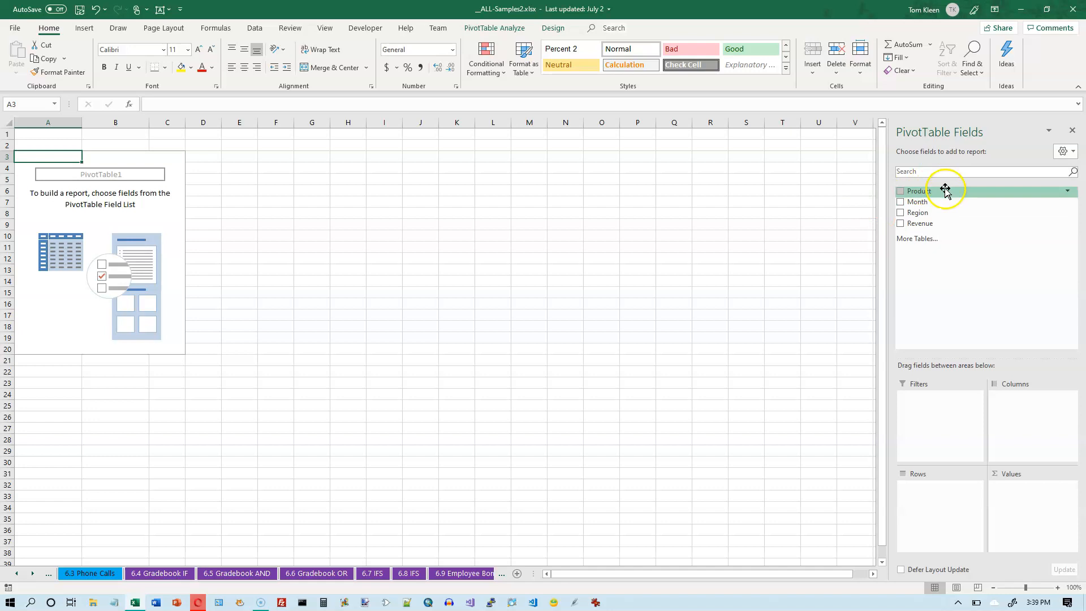
click(901, 192)
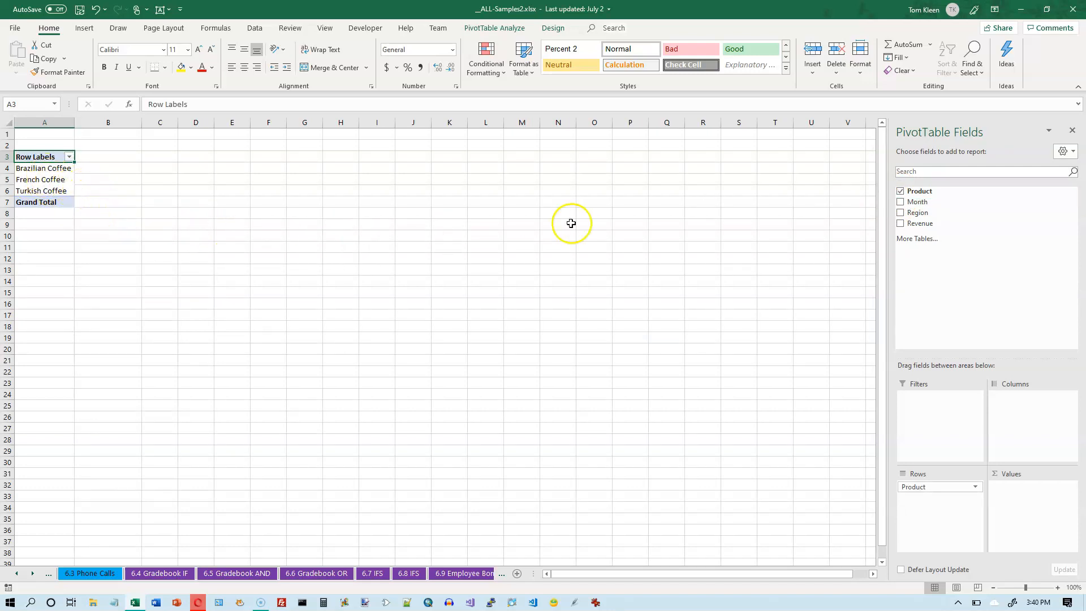
click(900, 202)
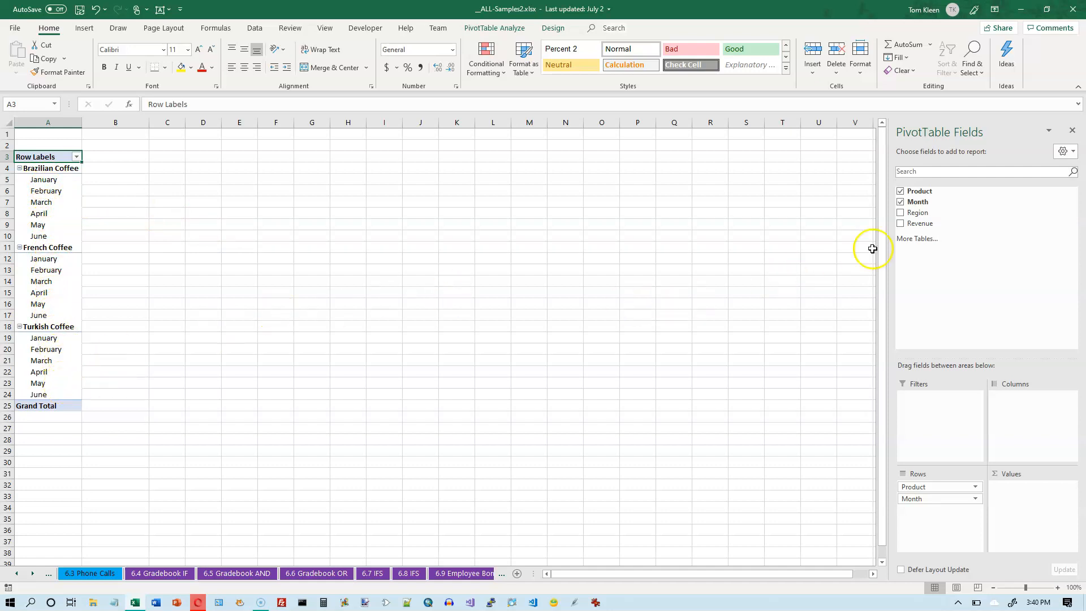
click(902, 223)
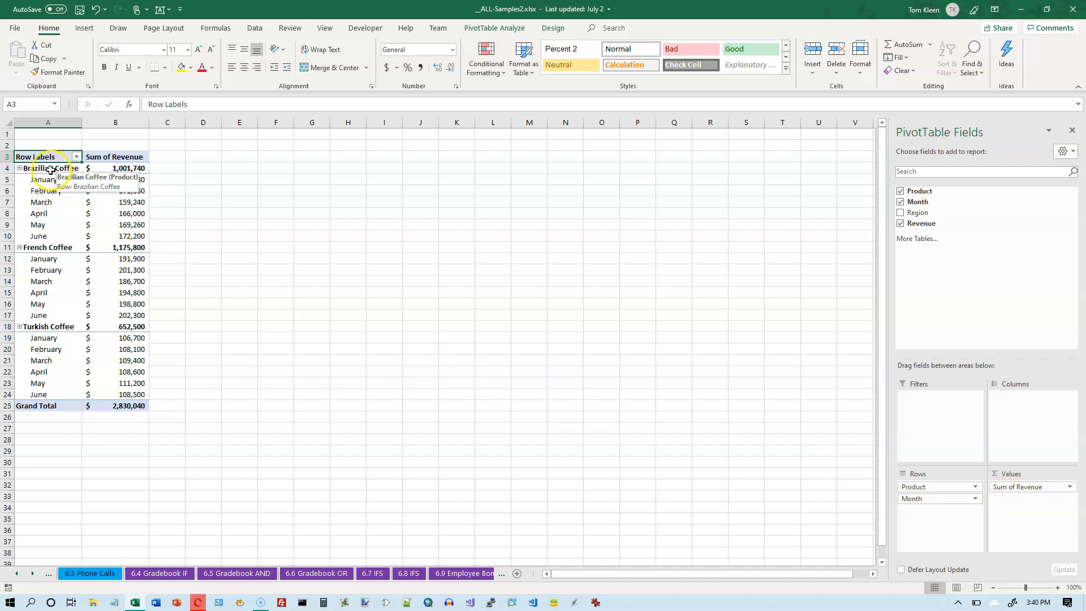
Highlight the Brazilian, French and Turkish Coffee subtotal rows together with the Grand Total row to examine them against the monthly figures.
drag(52, 168, 125, 168)
ctrl+drag(62, 247, 125, 248)
ctrl+drag(56, 327, 97, 323)
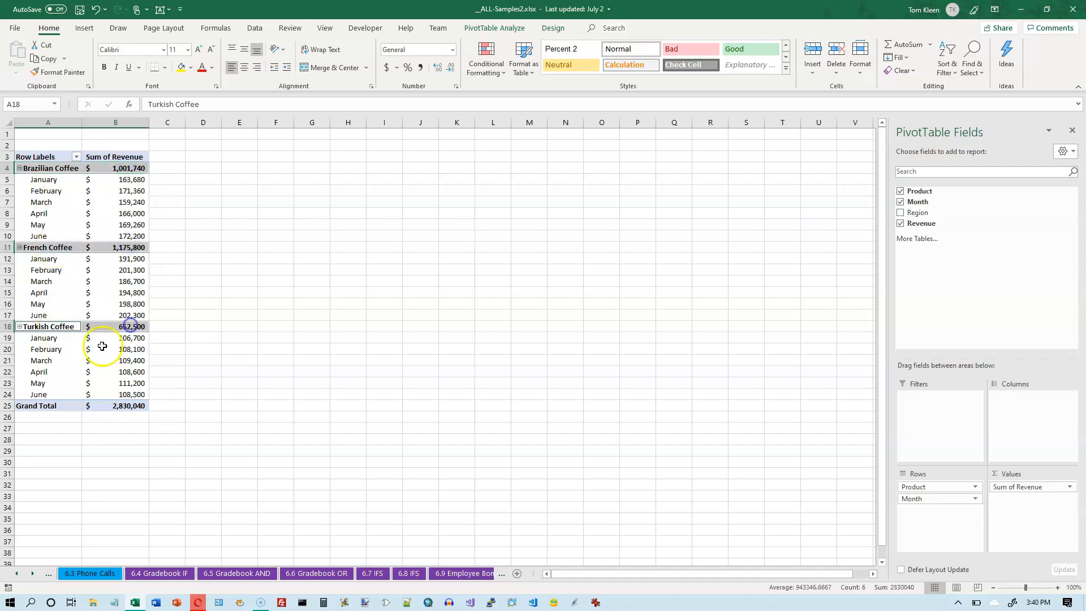
ctrl+drag(55, 406, 120, 406)
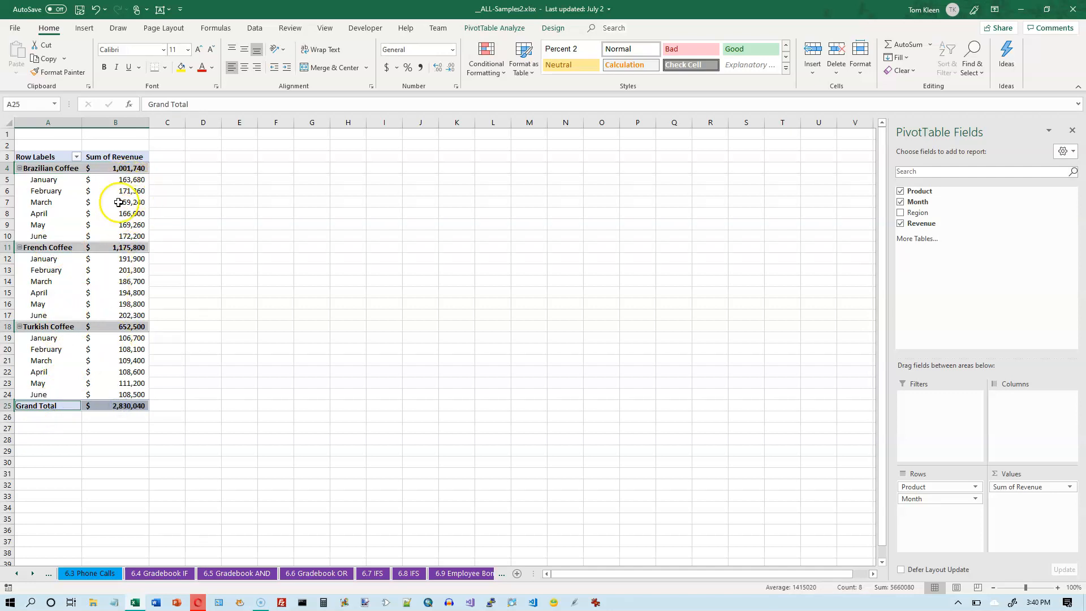
mouse_move(130, 212)
click(61, 180)
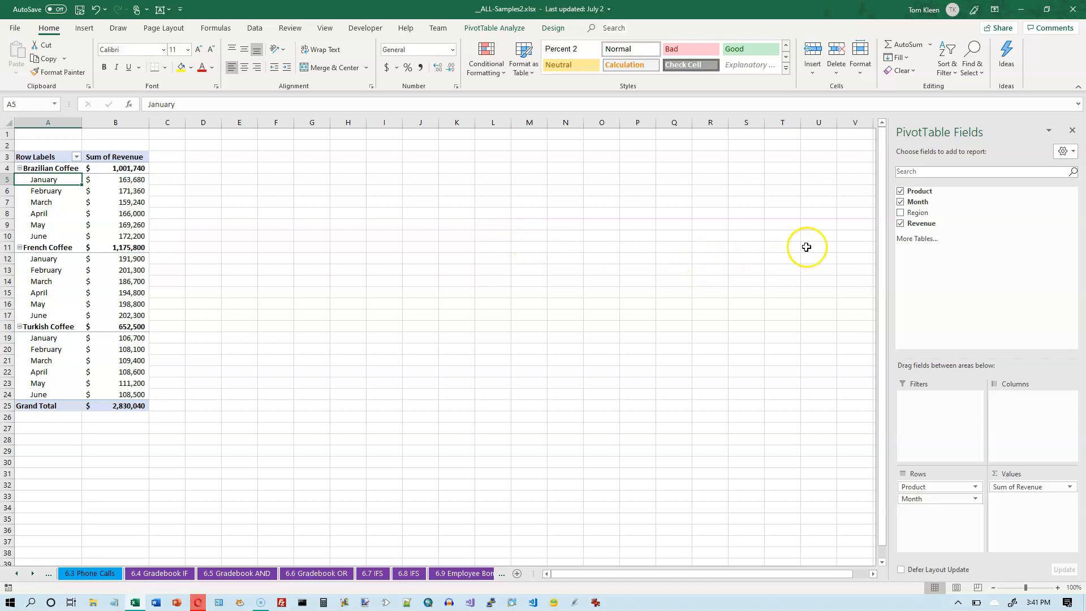
Add Region as a third row level beneath Month and review the revenue breakdown down to the grand total.
click(901, 214)
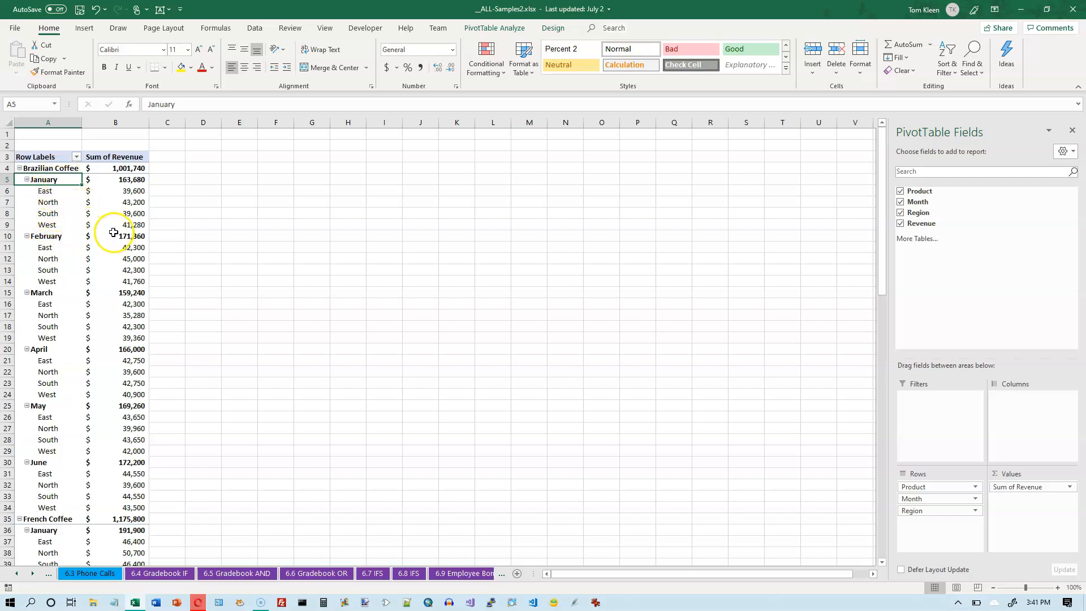
mouse_move(134, 180)
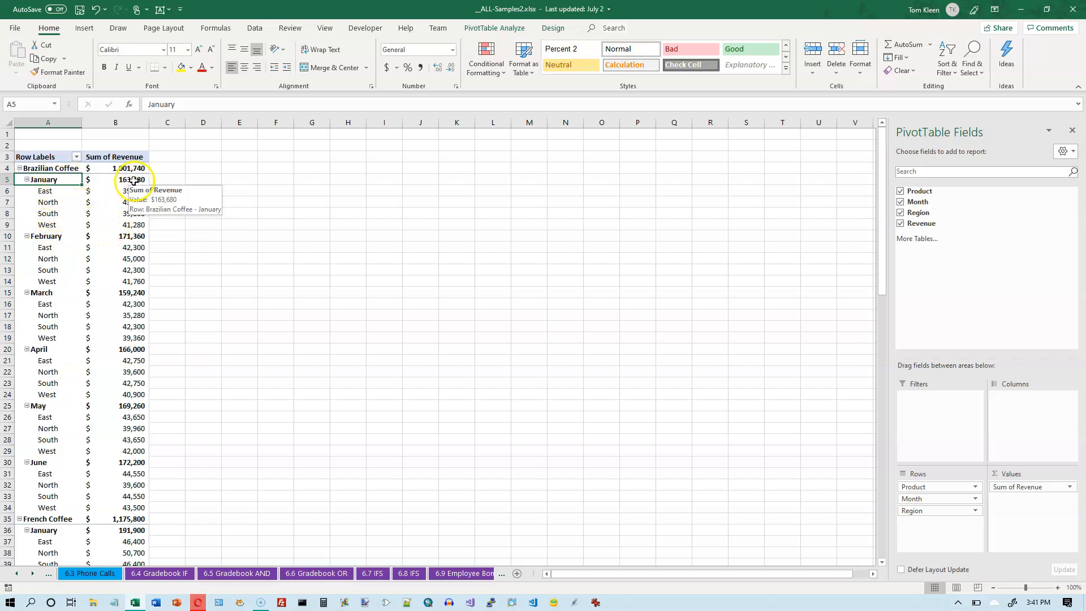
drag(49, 169, 127, 174)
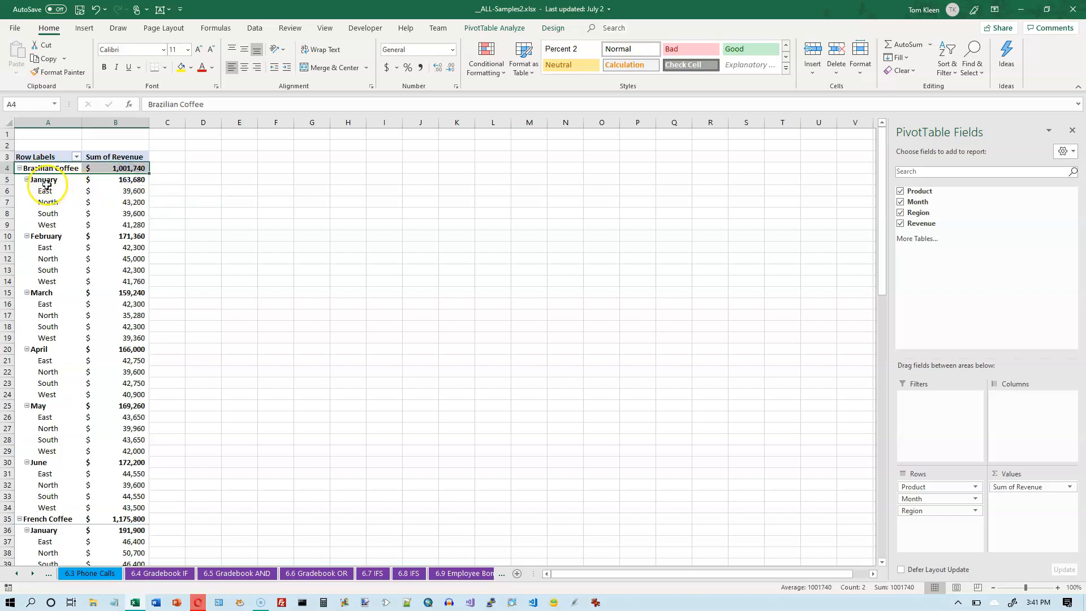
mouse_move(130, 182)
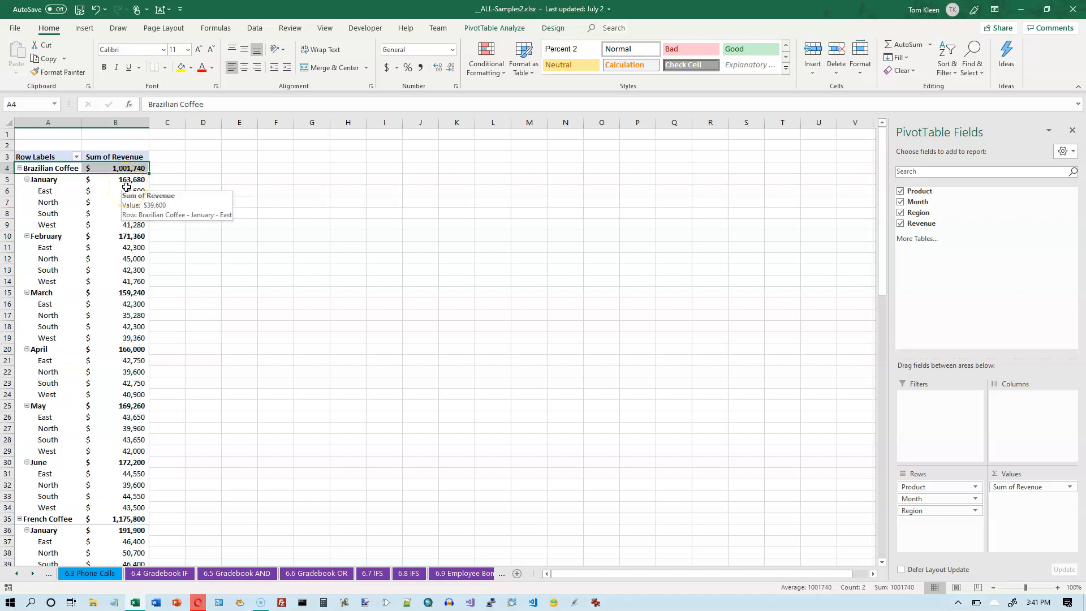
scroll(201, 250, down, 10)
scroll(201, 250, down, 12)
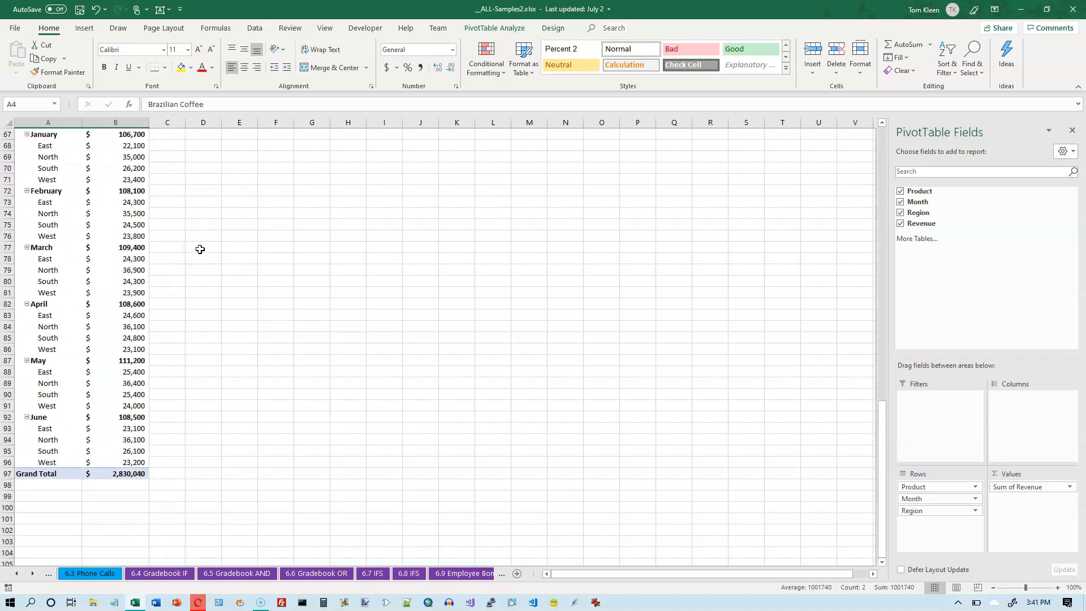
scroll(200, 249, up, 20)
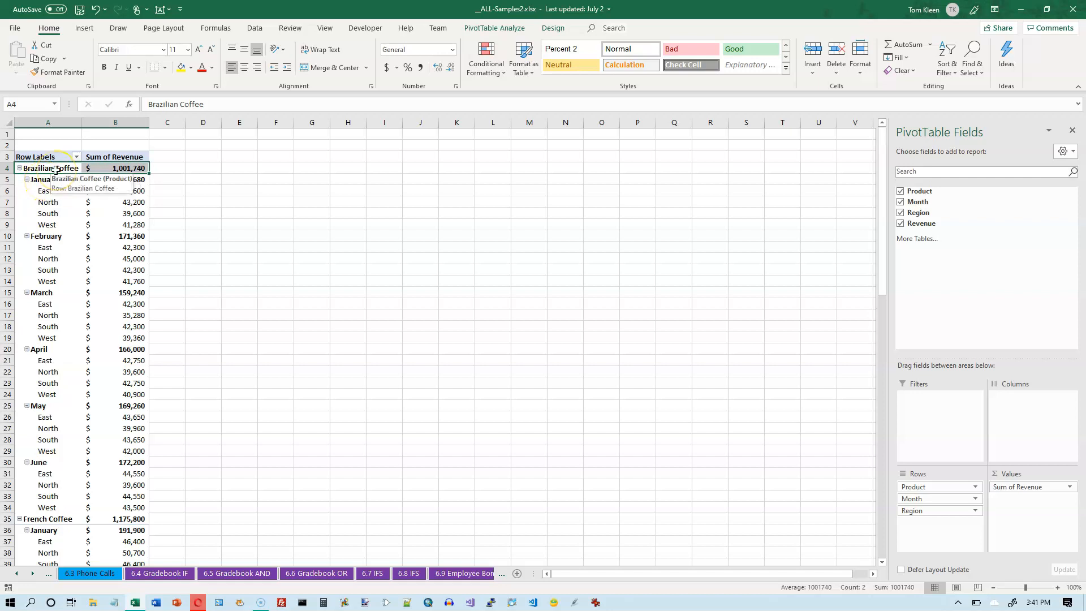
Collapse the Brazilian Coffee, French Coffee and Turkish Coffee groups to their product totals.
click(20, 168)
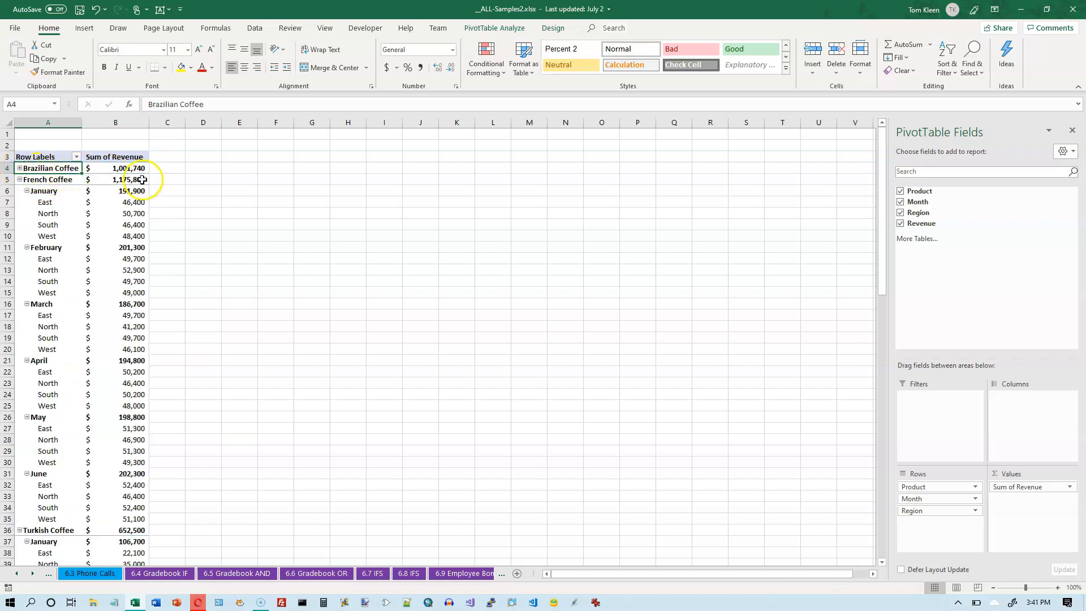
click(20, 180)
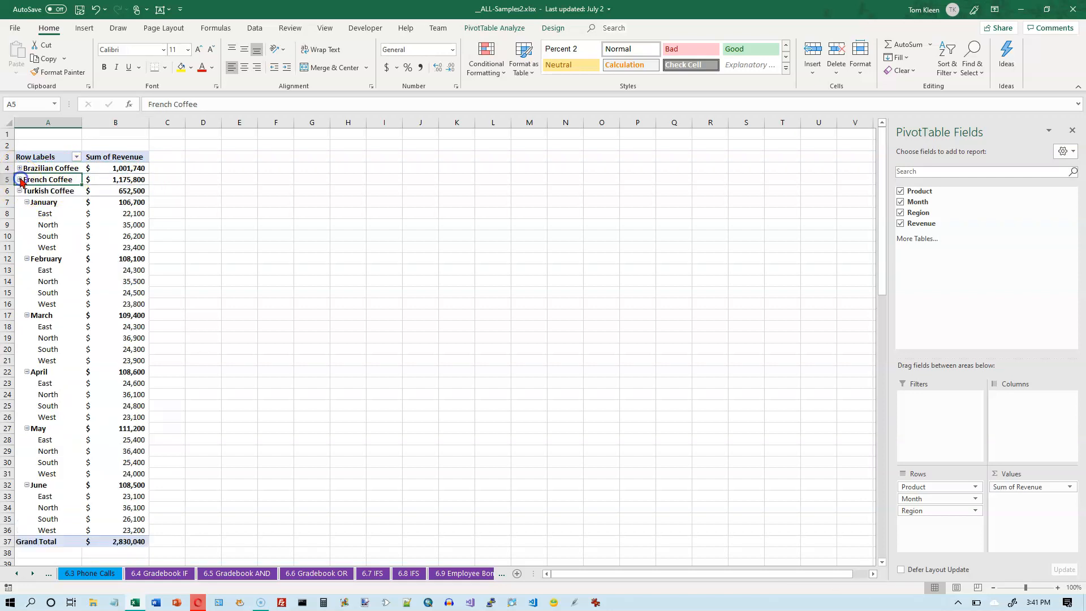
click(13, 191)
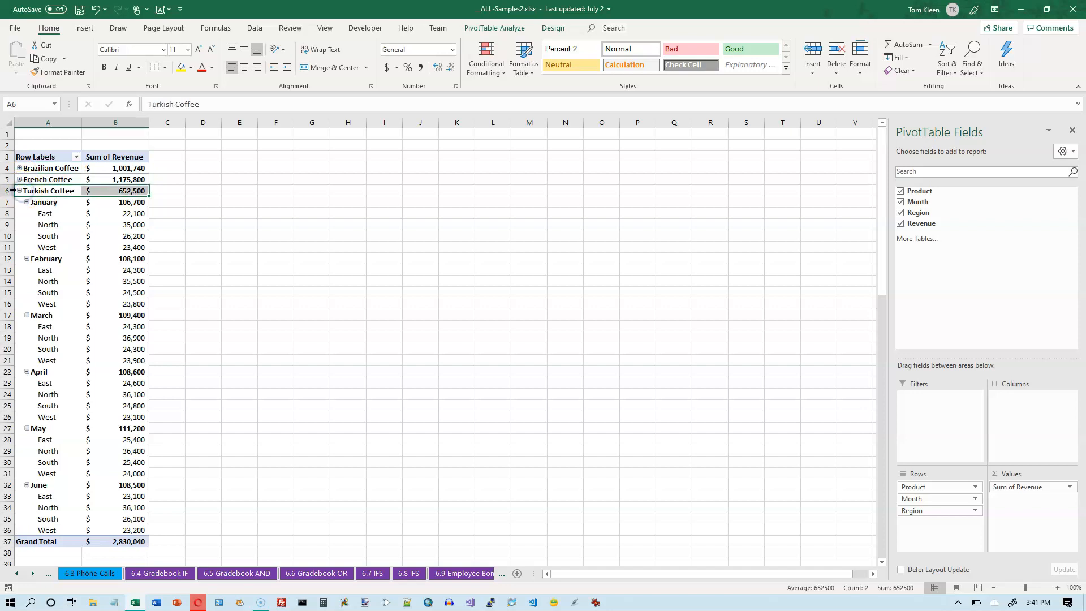
click(20, 191)
click(72, 193)
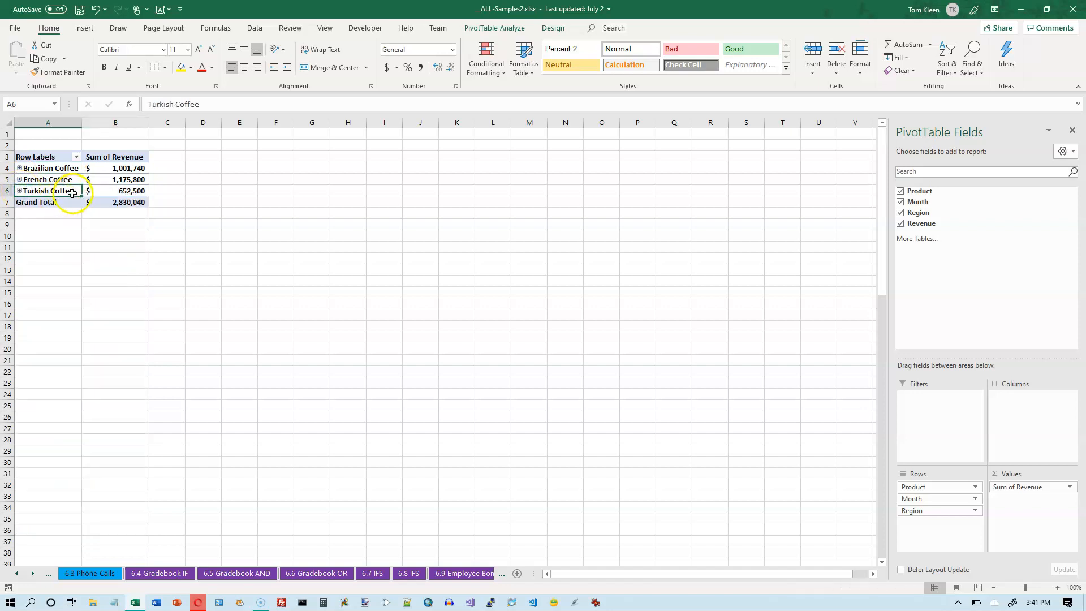
Remove Revenue from the values and expand the Brazilian, French and Turkish Coffee groups to their month and region rows.
click(19, 168)
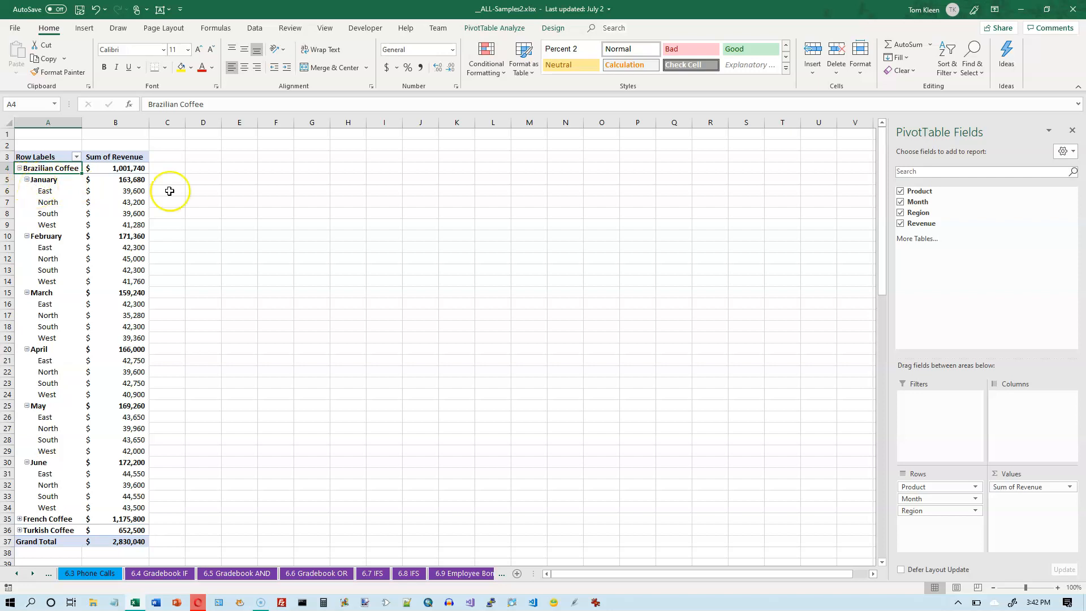
click(901, 223)
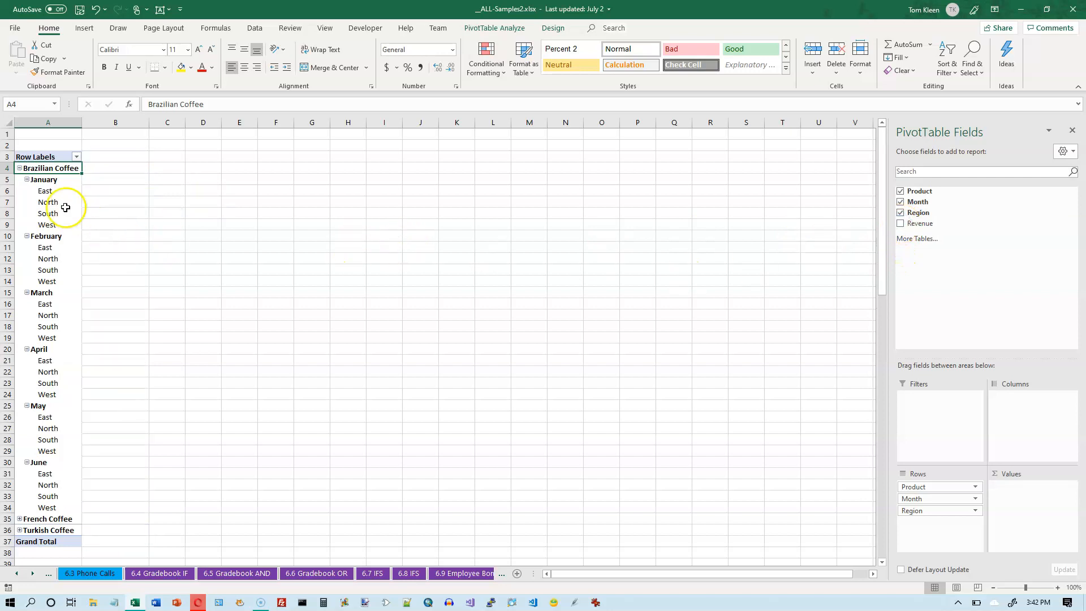
scroll(62, 419, down, 2)
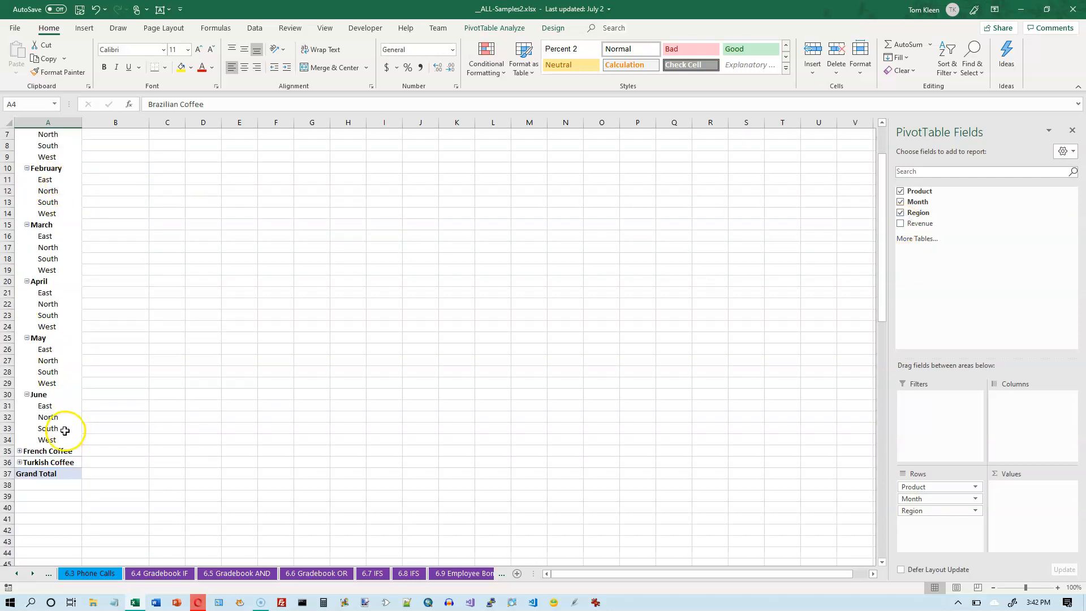
click(21, 451)
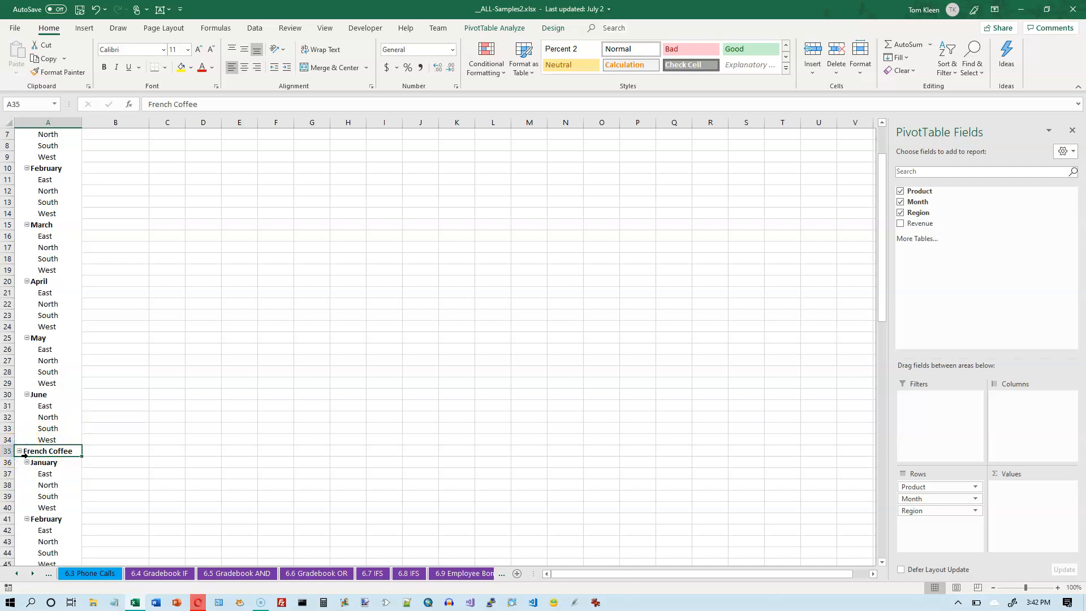
scroll(23, 453, down, 10)
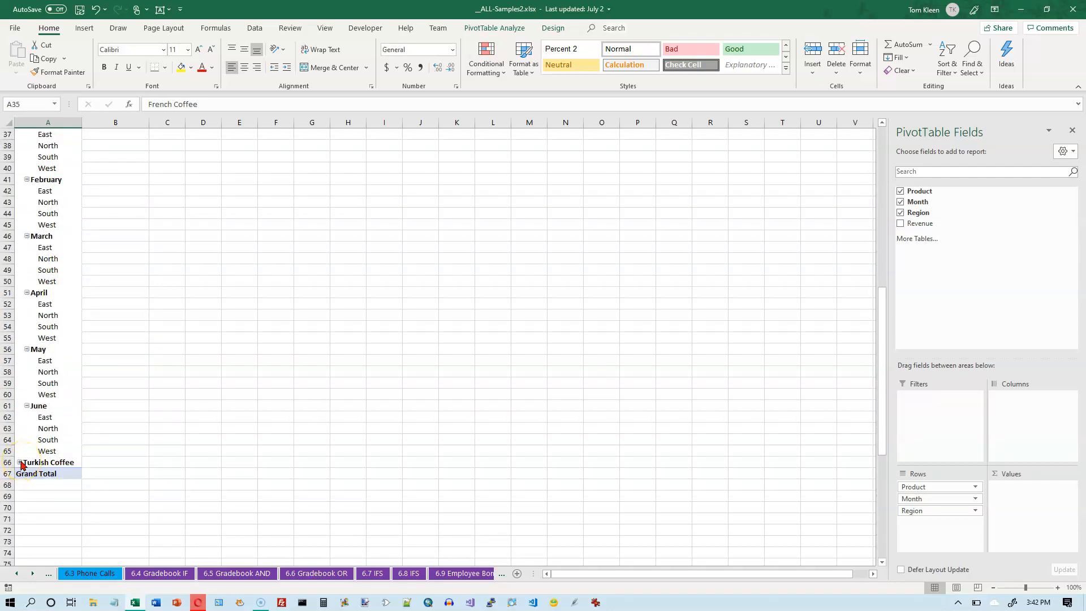
click(20, 462)
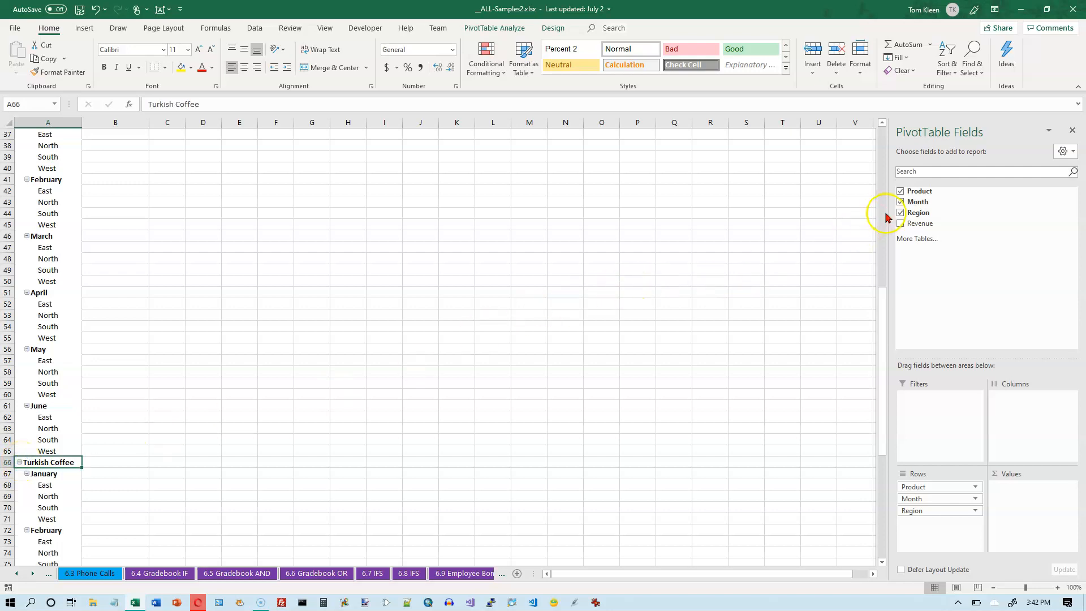
Add summed Revenue back to the PivotTable and remove Region, leaving Product and Month as row levels.
click(901, 224)
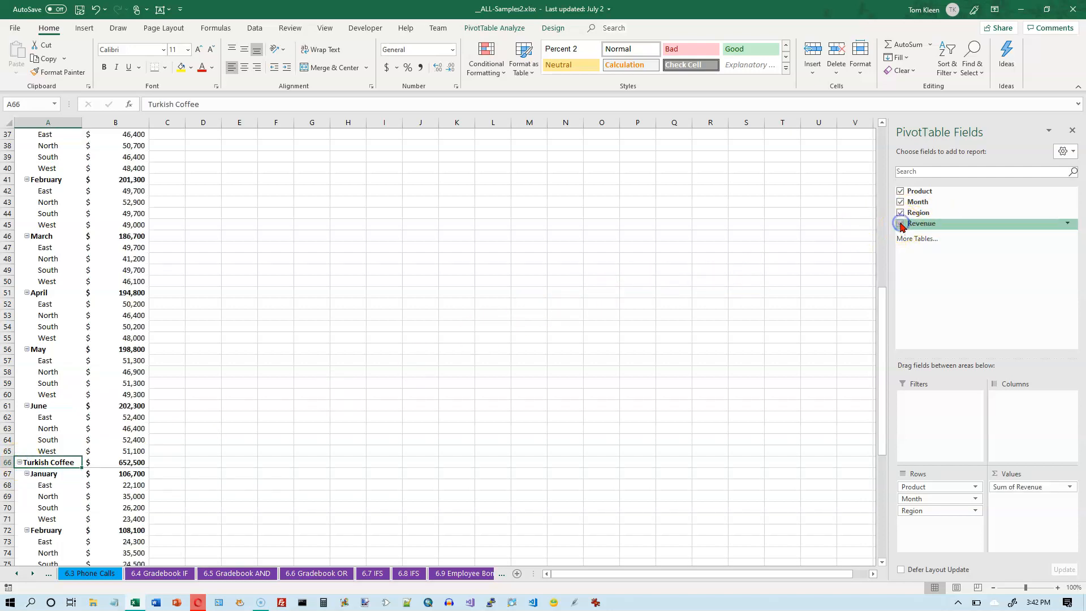
click(900, 213)
scroll(385, 236, up, 12)
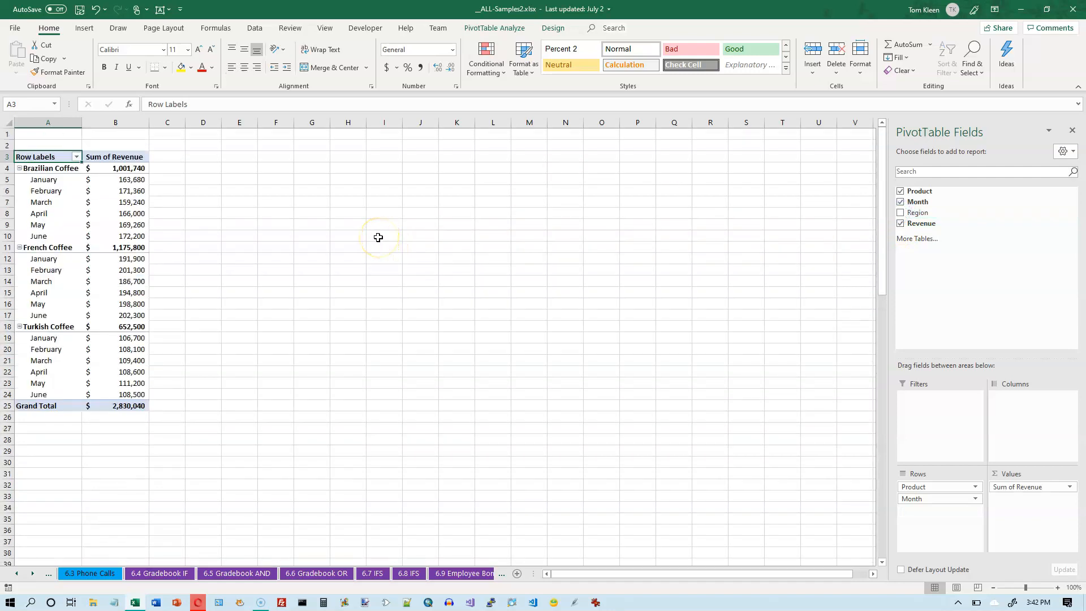